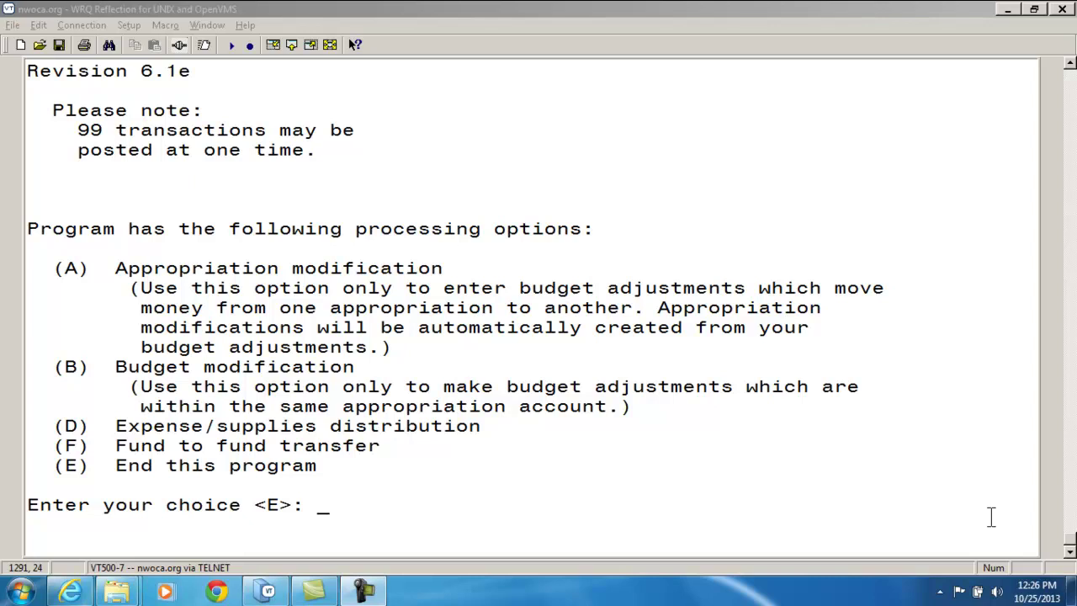
- Leave the processing-options menu and switch to USAS Web's 3rd Grade Textbooks account details
{"action": "key", "text": "Return"}
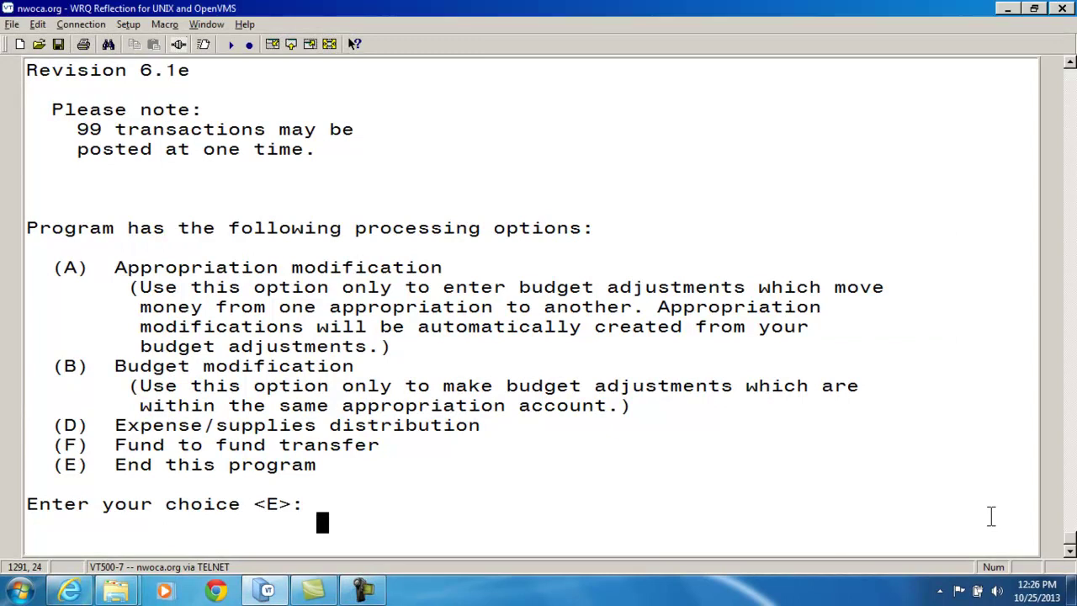
{"action": "key", "text": "alt+Tab"}
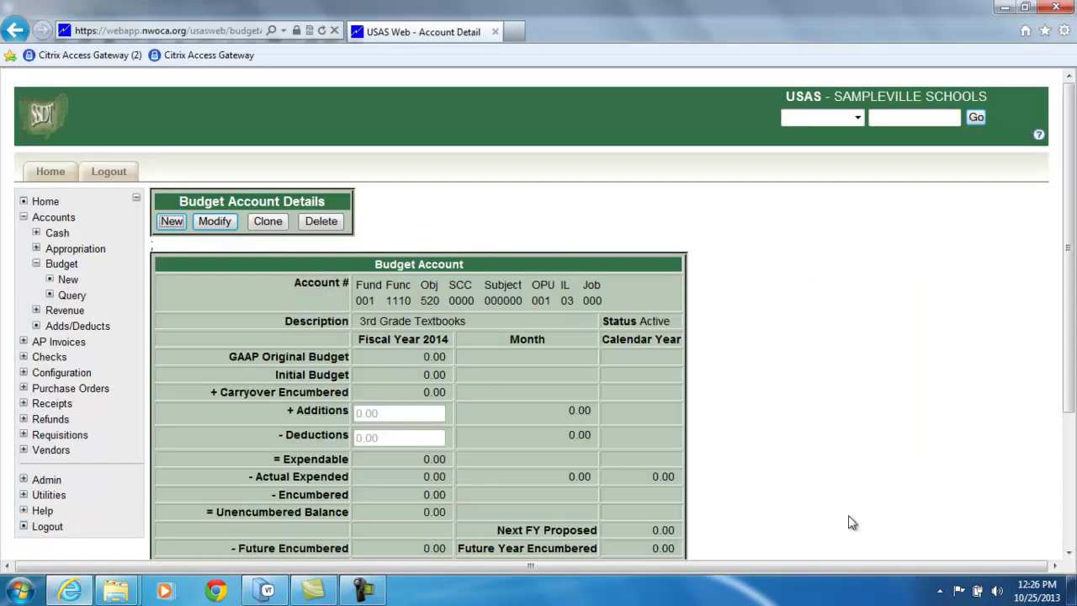
- Query budget accounts with IL 01 and open 1st Grade Textbooks, showing its 500.00 budget
{"action": "left_click", "coordinate": [73, 299]}
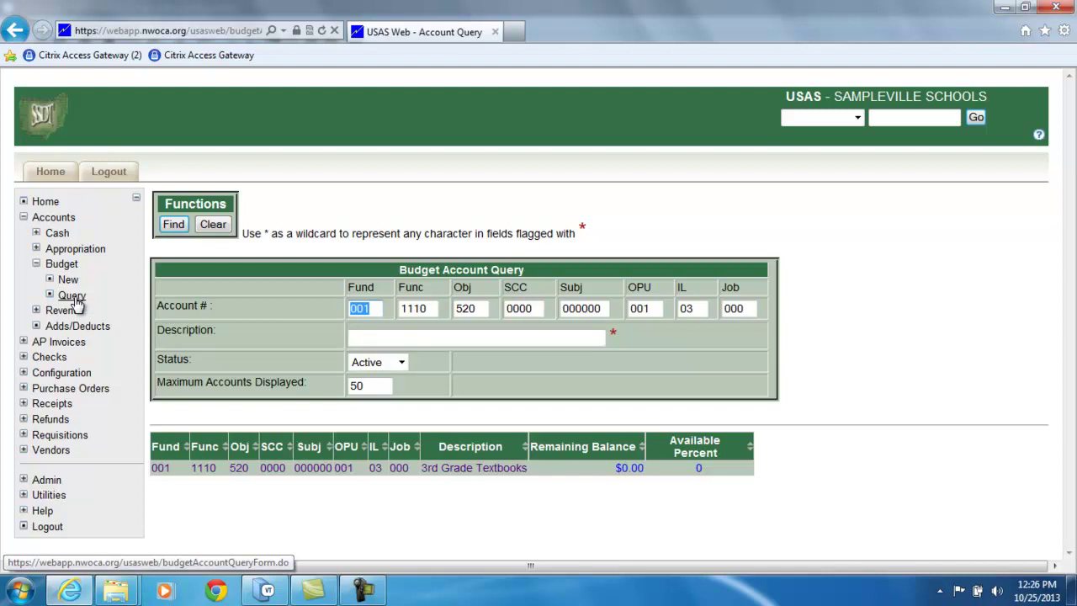
{"action": "left_click", "coordinate": [700, 308]}
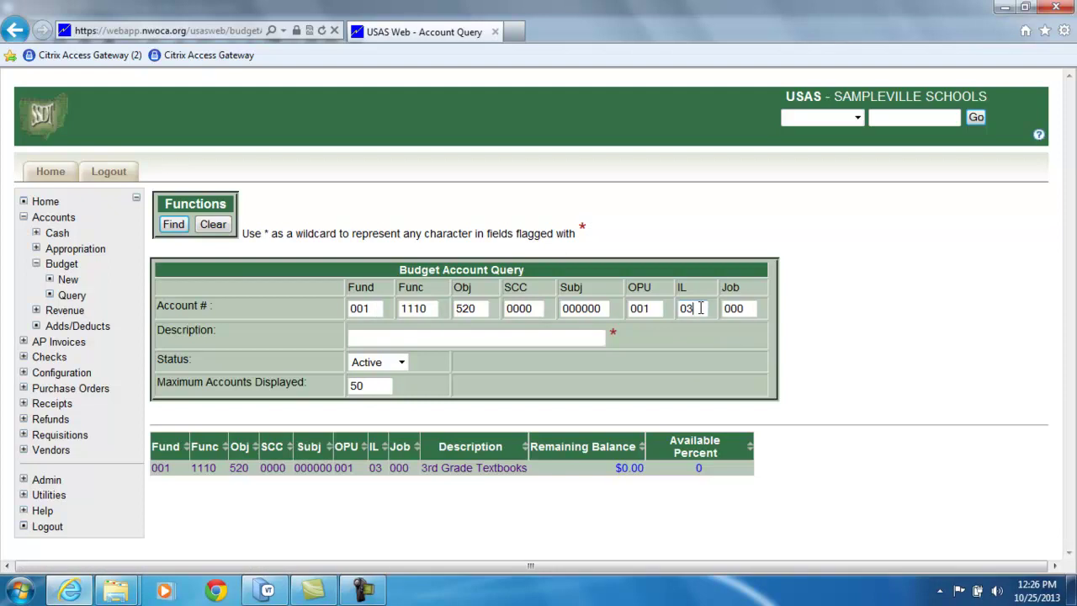
{"action": "key", "text": "BackSpace"}
{"action": "key", "text": "BackSpace"}
{"action": "type", "text": "01"}
{"action": "key", "text": "Tab"}
{"action": "key", "text": "Return"}
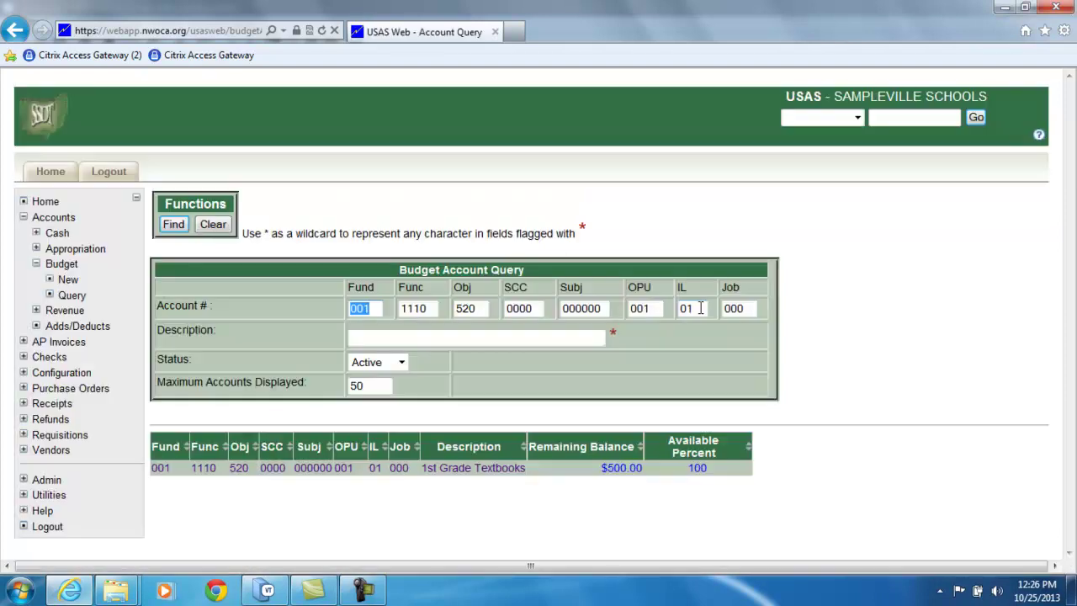
{"action": "left_click", "coordinate": [162, 470]}
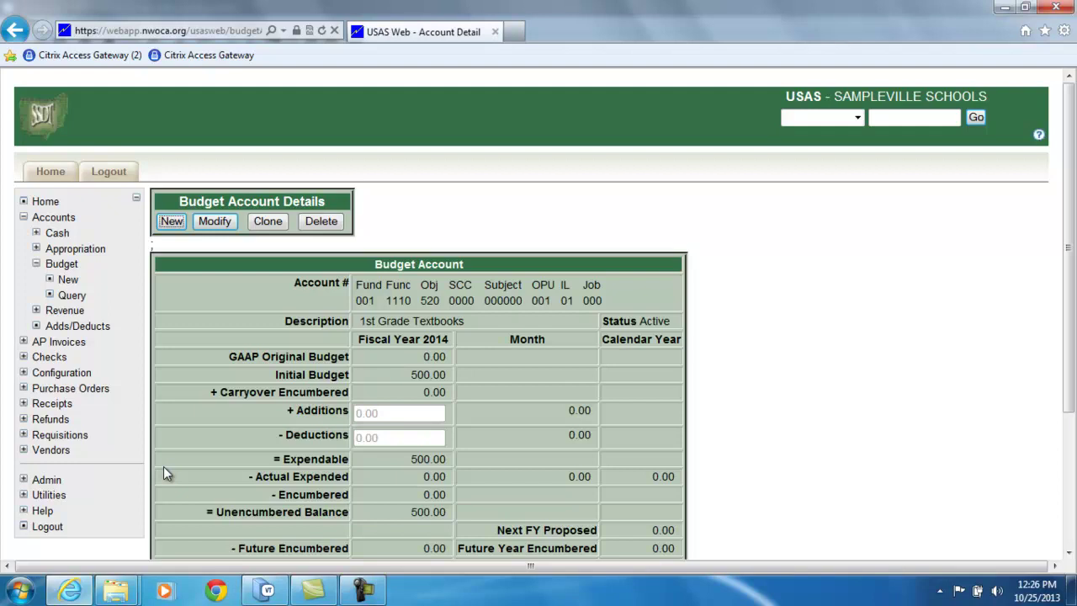
- Query IL 03, view the 3rd Grade Textbooks details (all 0.00), then return to Reflection
{"action": "left_click", "coordinate": [72, 299]}
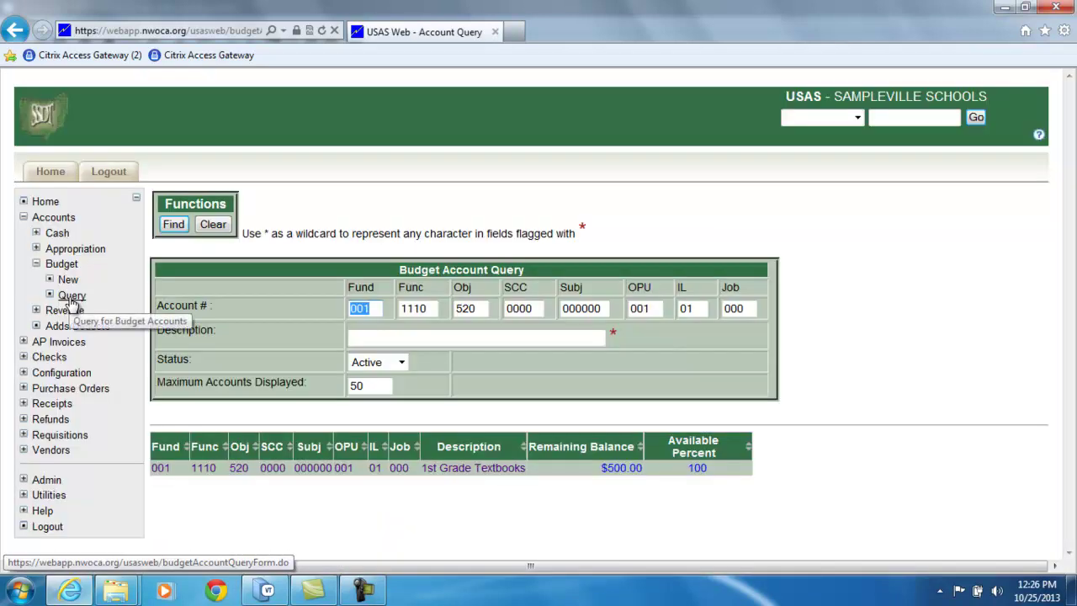
{"action": "left_click", "coordinate": [698, 309]}
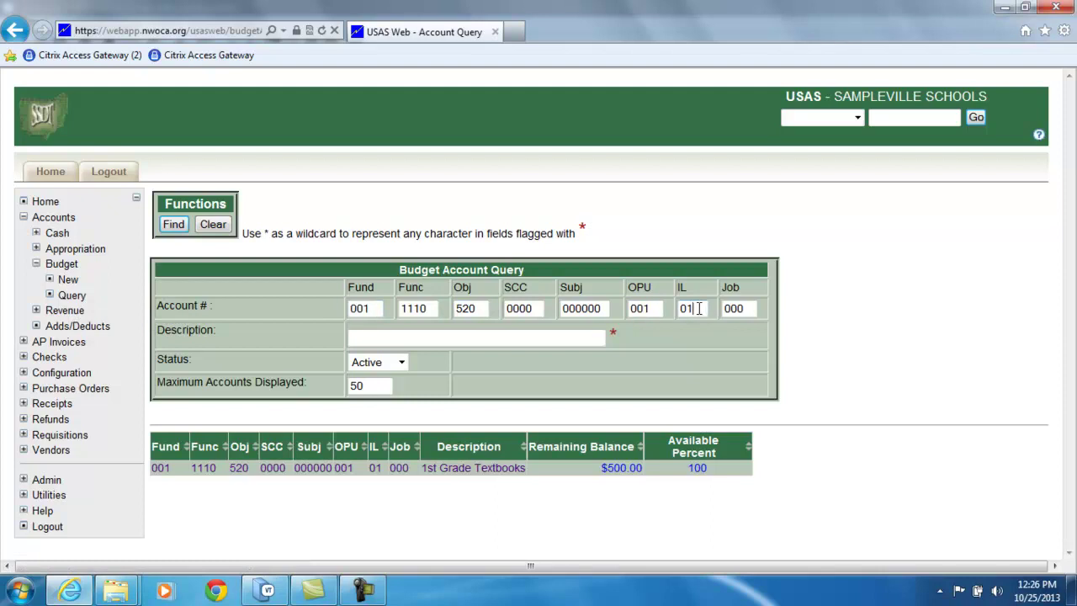
{"action": "key", "text": "BackSpace"}
{"action": "type", "text": "3"}
{"action": "key", "text": "Tab"}
{"action": "key", "text": "Return"}
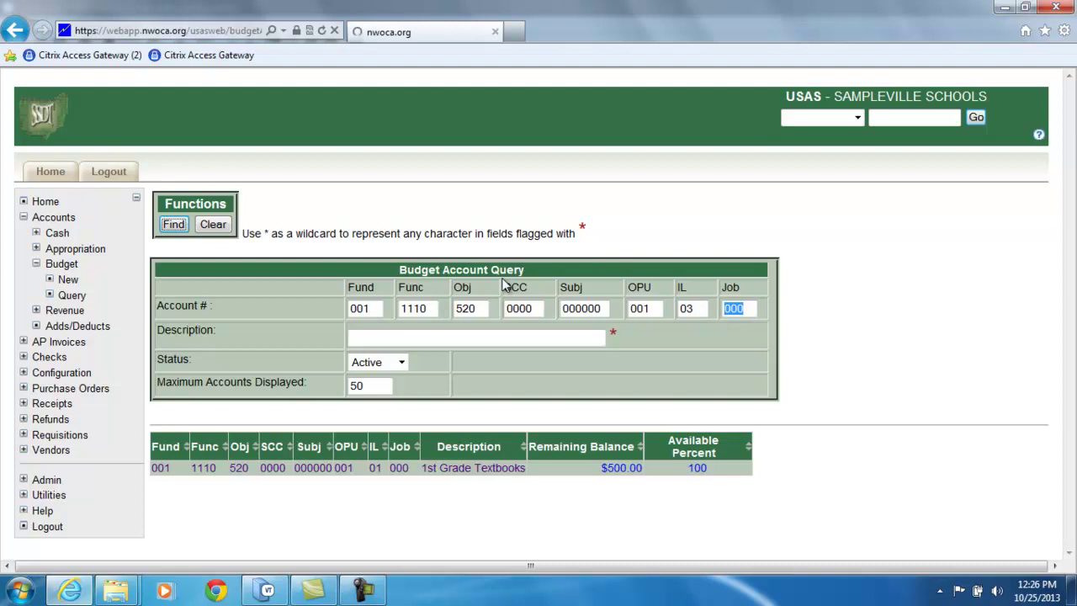
{"action": "left_click", "coordinate": [157, 471]}
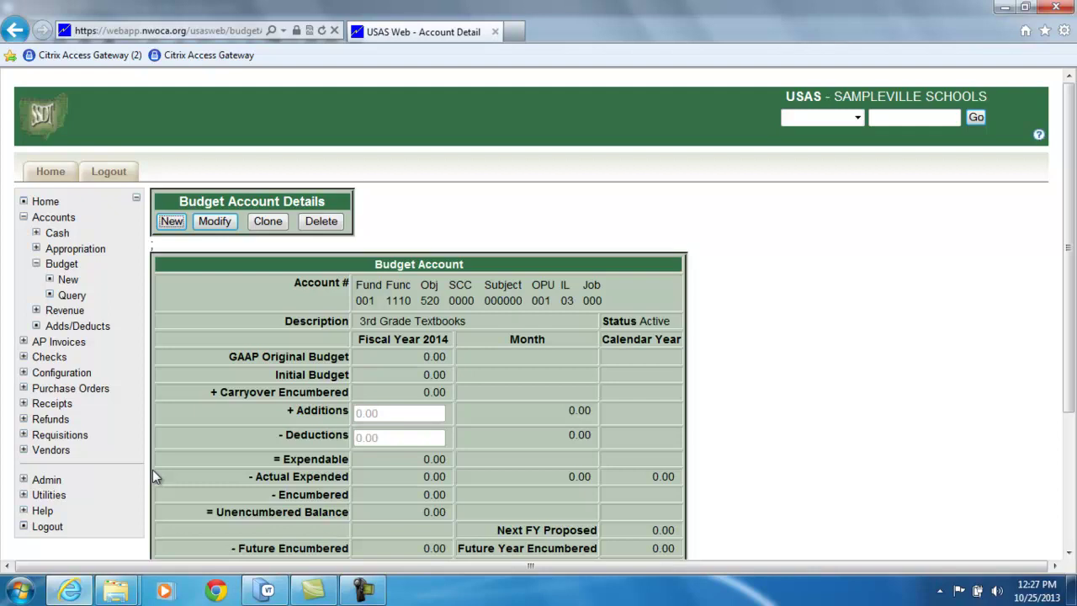
{"action": "key", "text": "alt+Tab"}
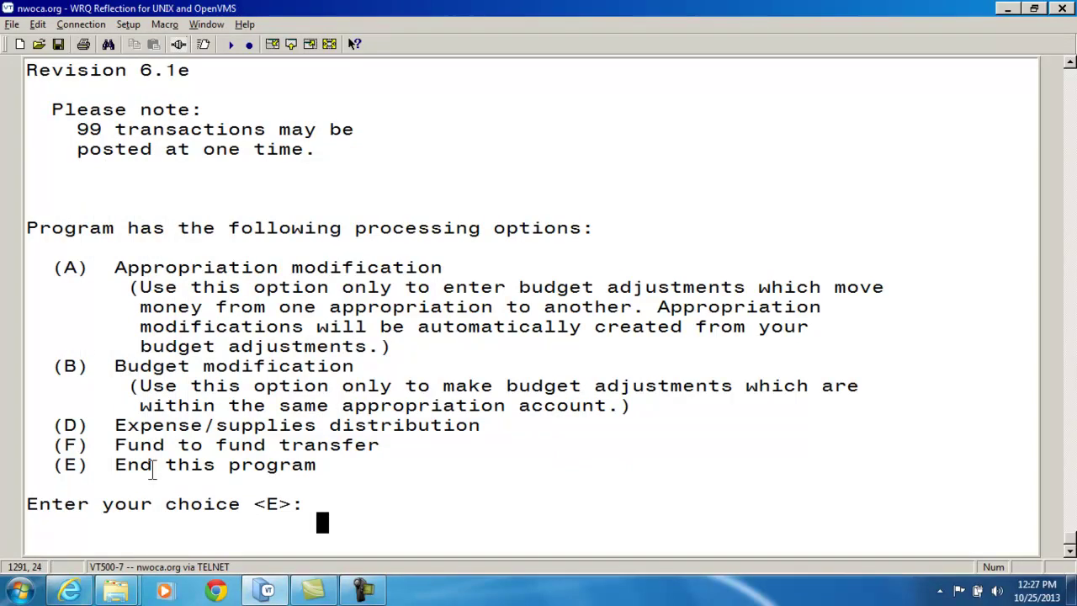
- Choose budget modification (b), accept transaction 914006, and answer N to updating GAAP amounts
{"action": "type", "text": "b"}
{"action": "key", "text": "Return"}
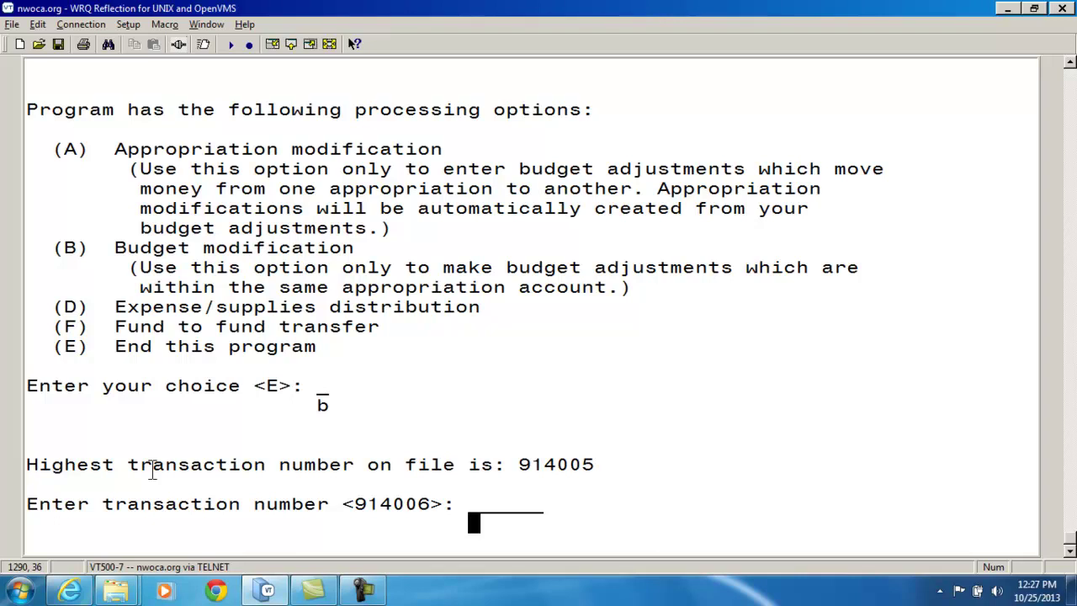
{"action": "key", "text": "Return"}
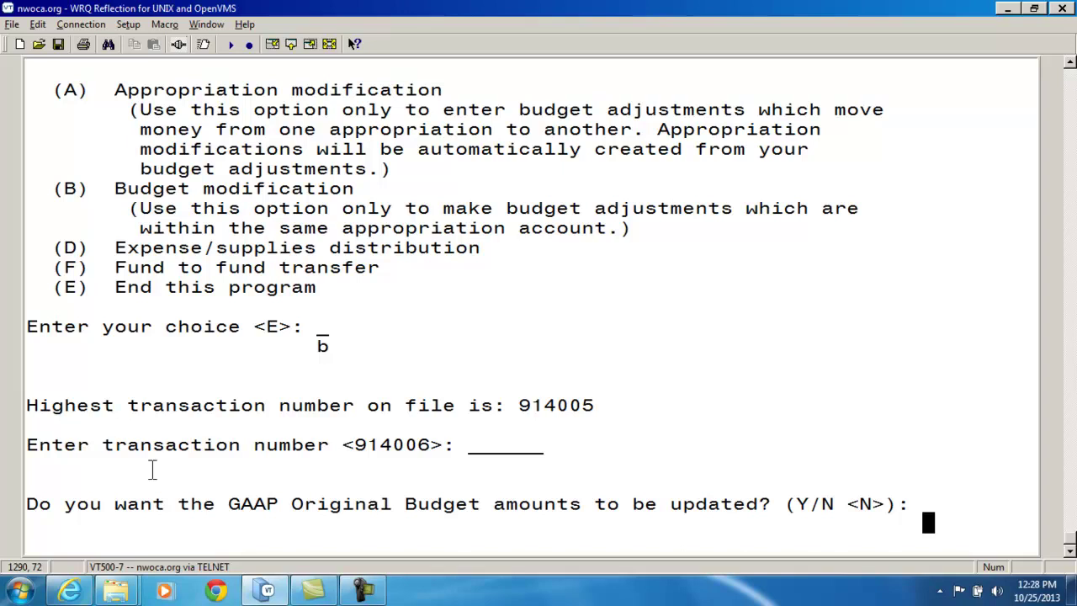
{"action": "key", "text": "Return"}
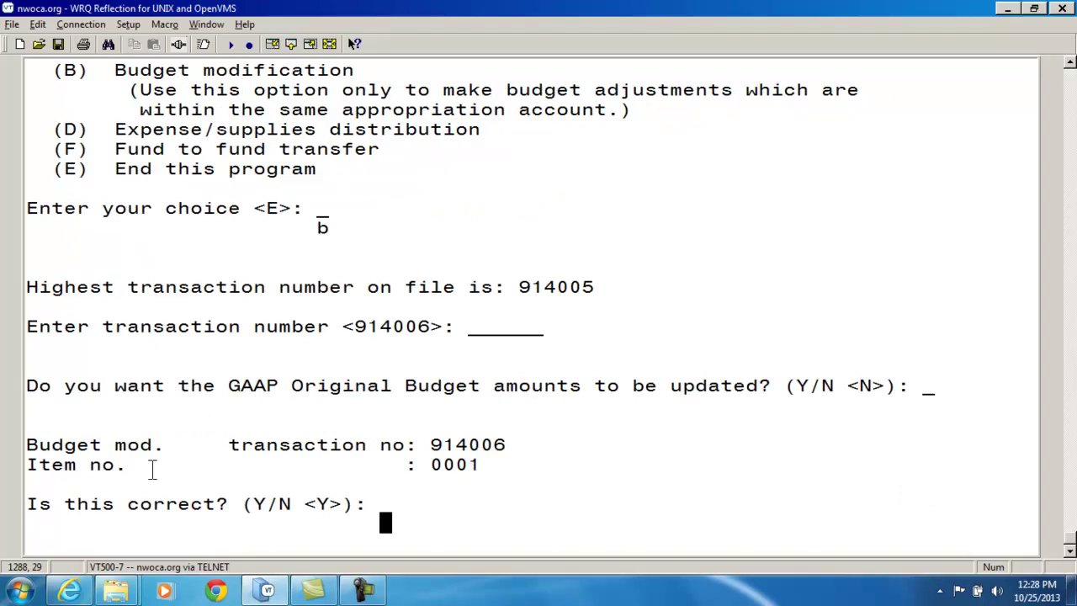
- Confirm transaction 914006, date it 09012013, and keep the default Budget Modification description
{"action": "key", "text": "Return"}
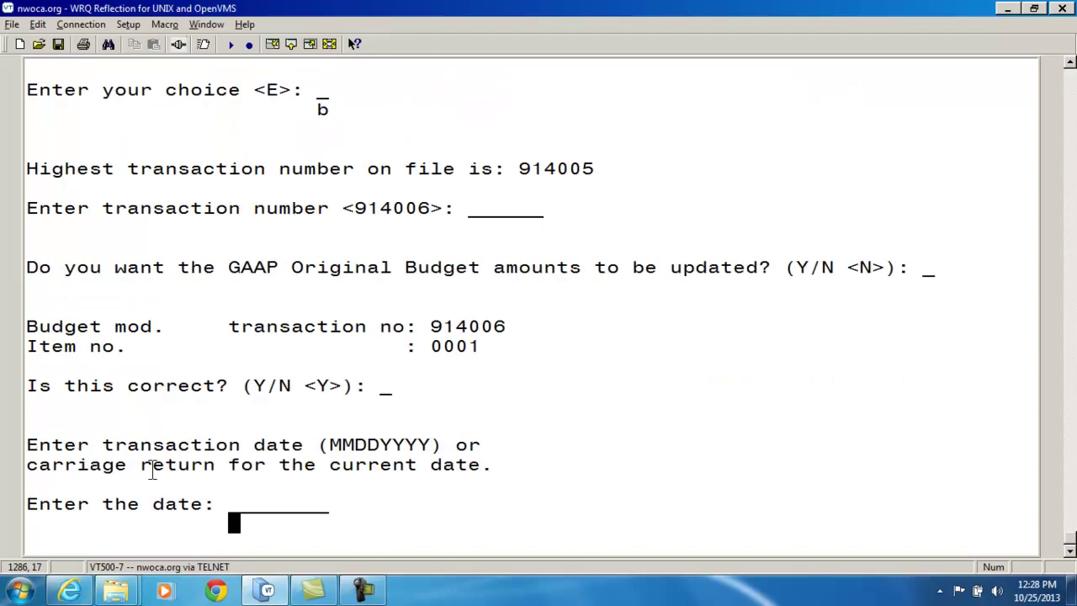
{"action": "type", "text": "09012013"}
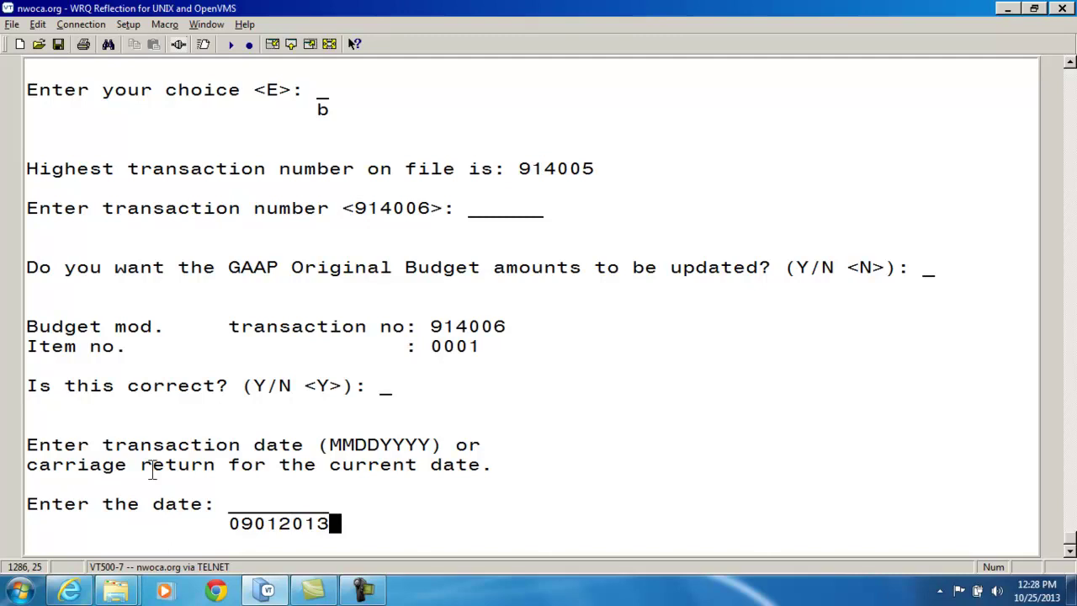
{"action": "key", "text": "Return"}
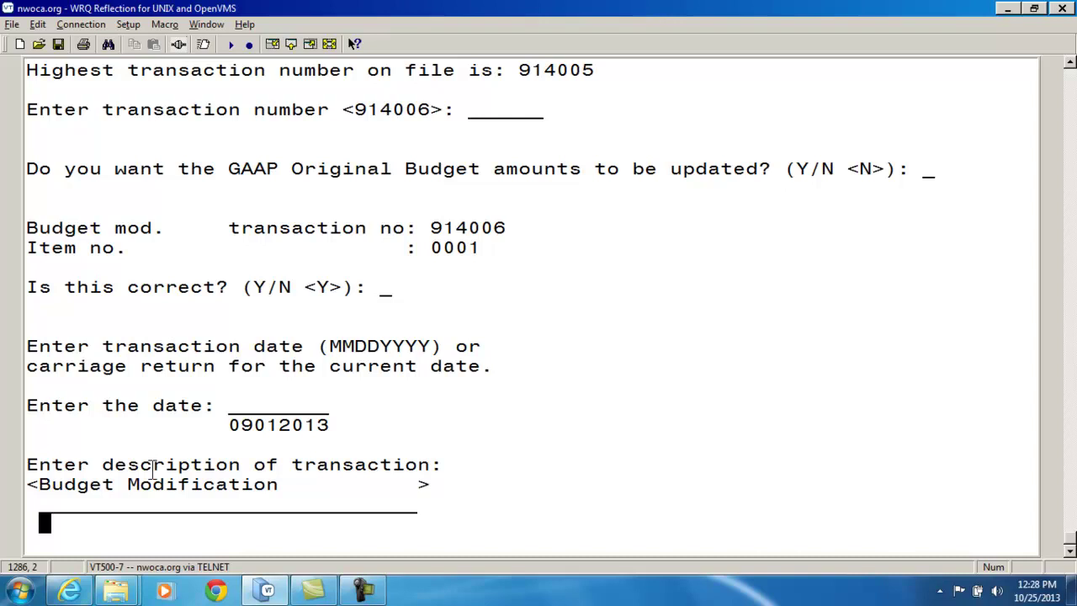
{"action": "key", "text": "Return"}
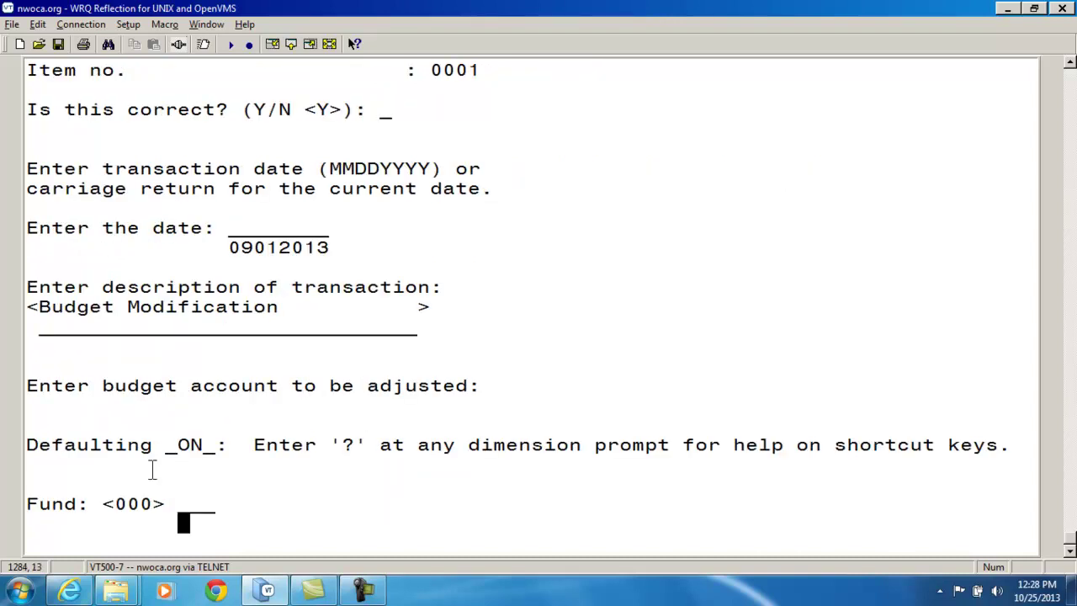
- Enter account fund 001, function 1110, object 520, operating unit 001, instructional level 01
{"action": "type", "text": "001"}
{"action": "key", "text": "Return"}
{"action": "type", "text": "1110"}
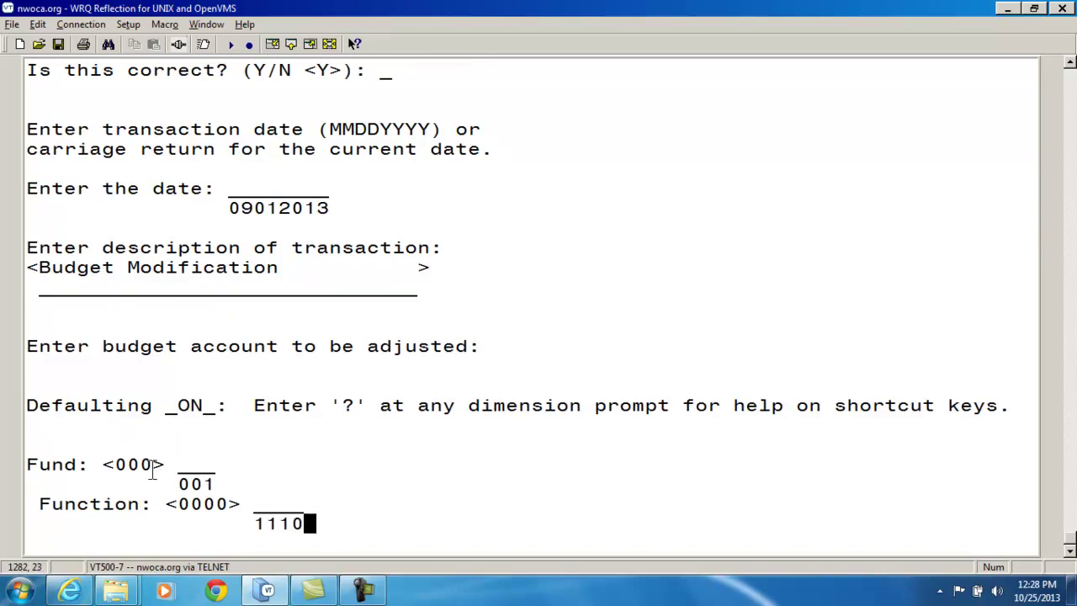
{"action": "key", "text": "Return"}
{"action": "type", "text": "520"}
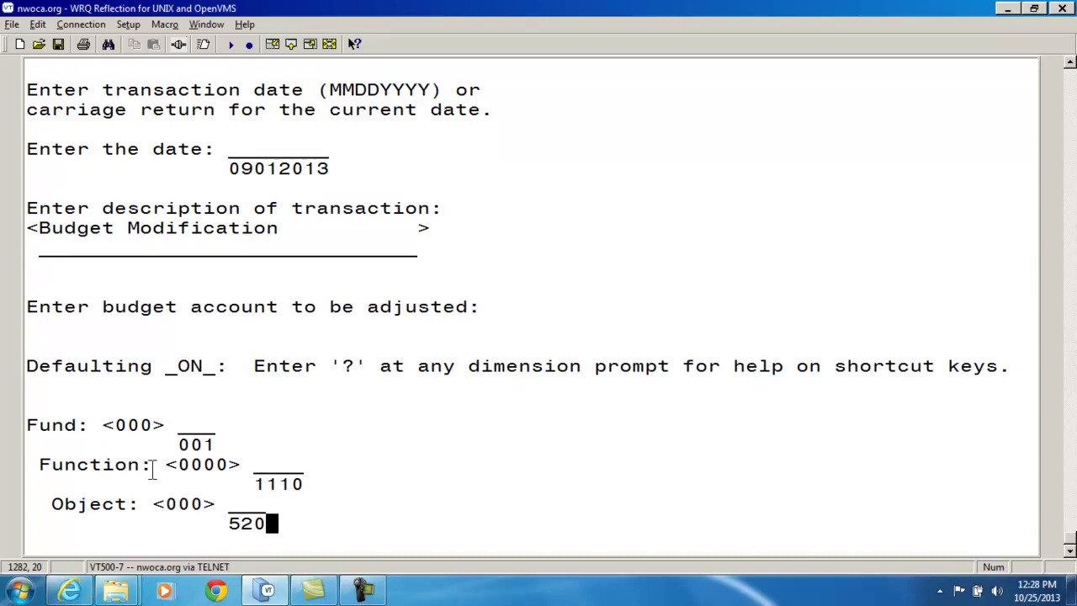
{"action": "key", "text": "Return"}
{"action": "key", "text": "Return"}
{"action": "key", "text": "Return"}
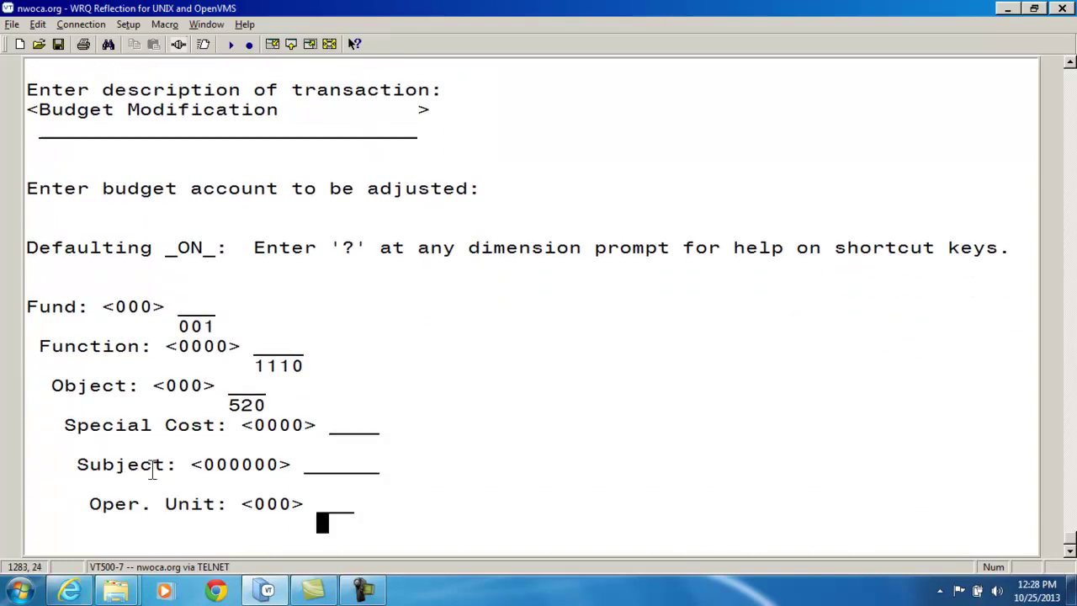
{"action": "type", "text": "001"}
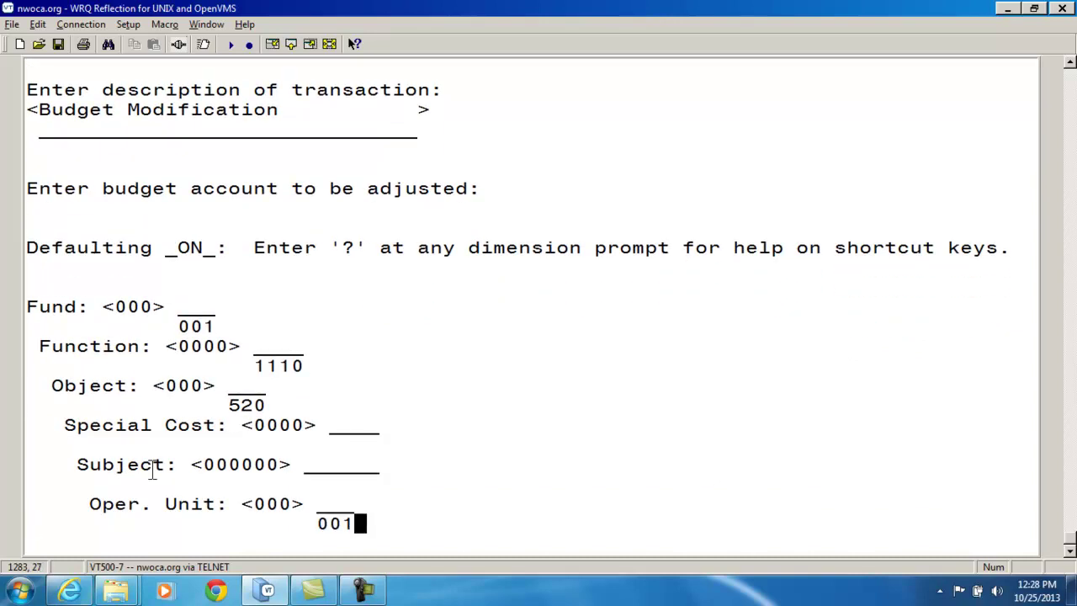
{"action": "key", "text": "Return"}
{"action": "type", "text": "01"}
{"action": "key", "text": "Return"}
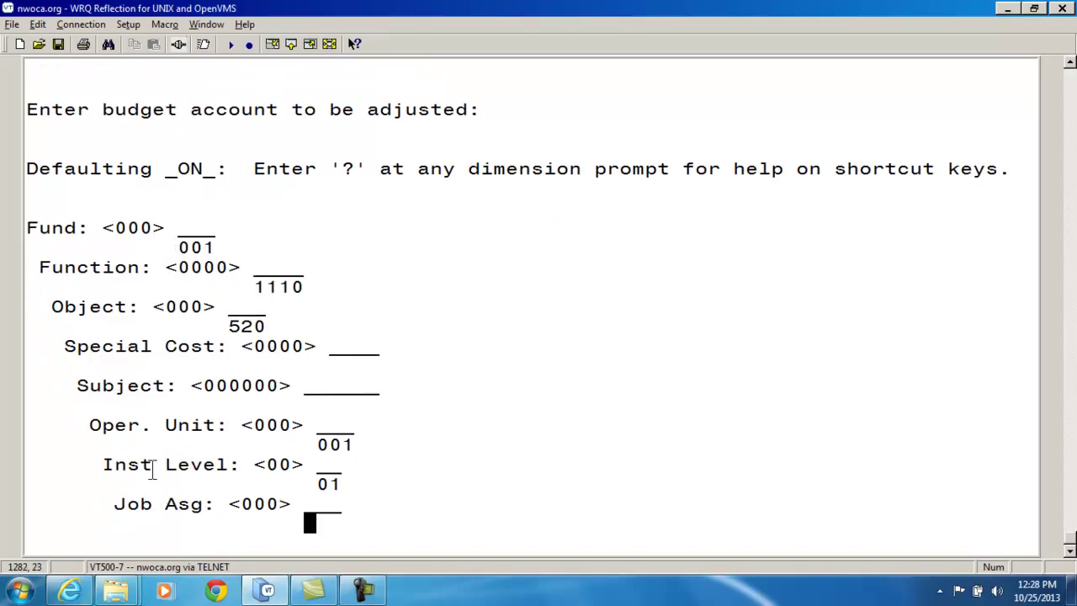
{"action": "key", "text": "Return"}
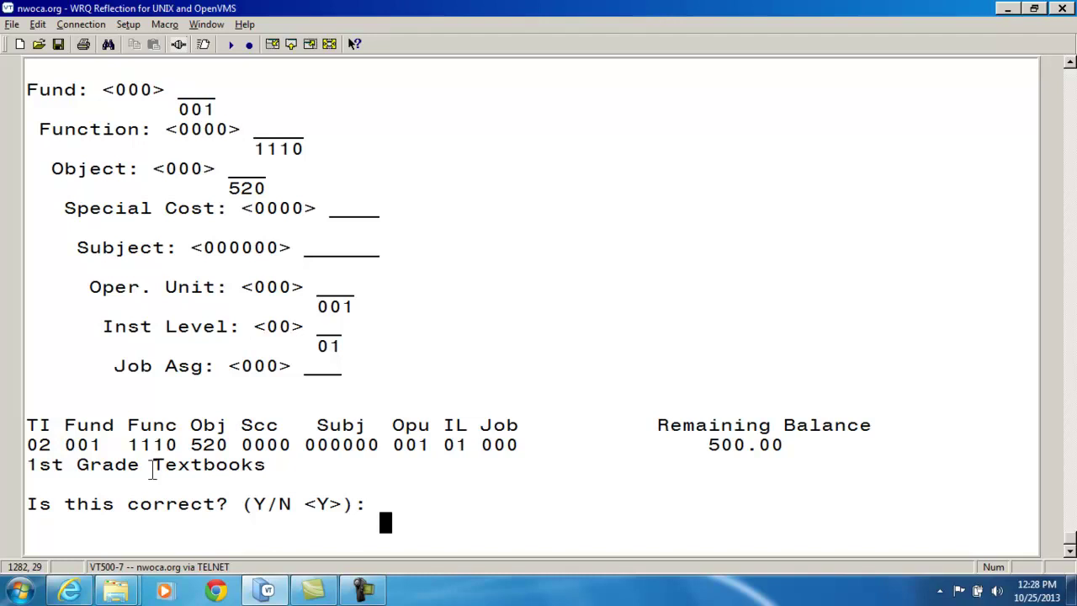
- Confirm the 1st Grade Textbooks account and decrease it by 250 (option 2)
{"action": "key", "text": "Return"}
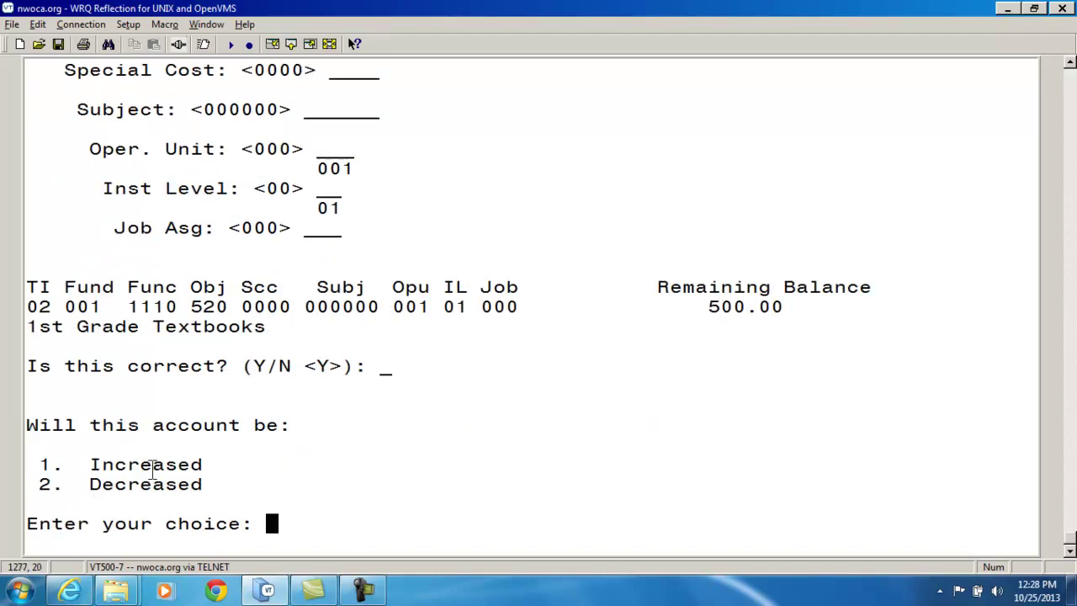
{"action": "type", "text": "2"}
{"action": "key", "text": "Return"}
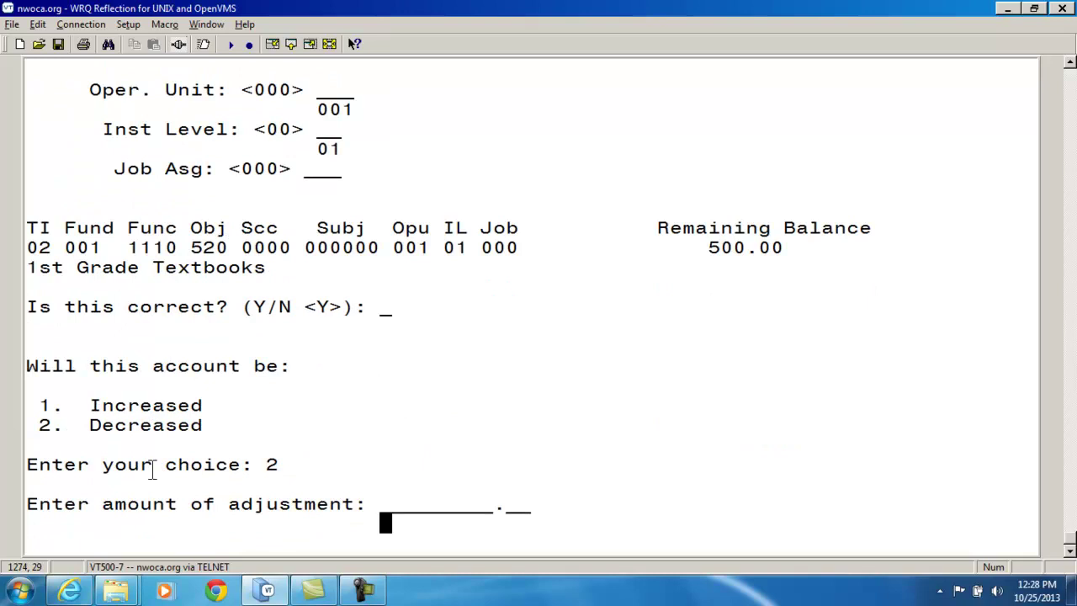
{"action": "type", "text": "250"}
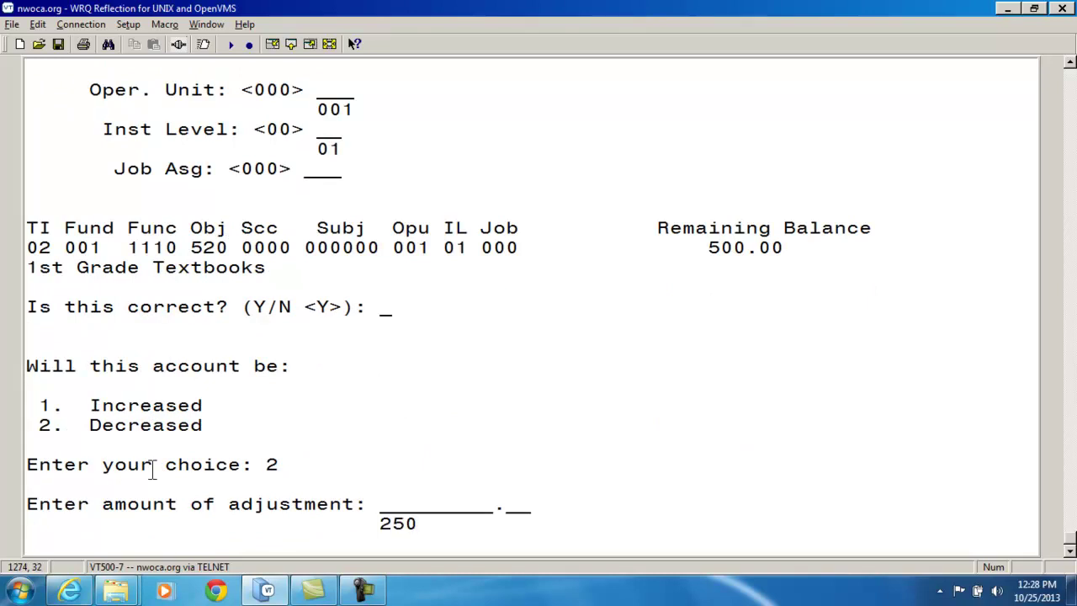
{"action": "key", "text": "Return"}
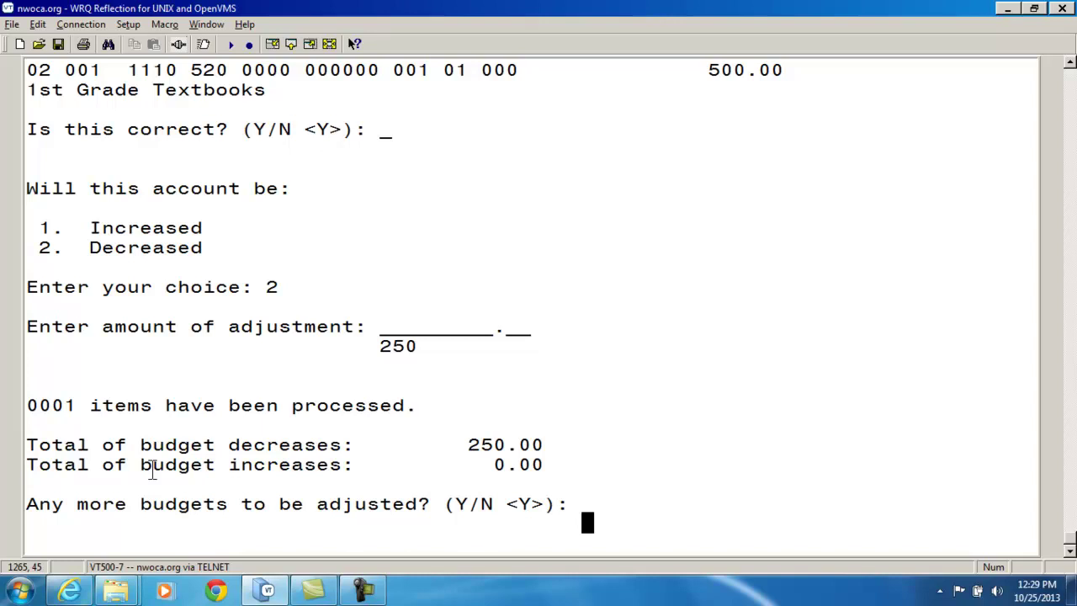
- Answer yes to more budgets, keep default dimensions, and set instructional level 03
{"action": "key", "text": "Return"}
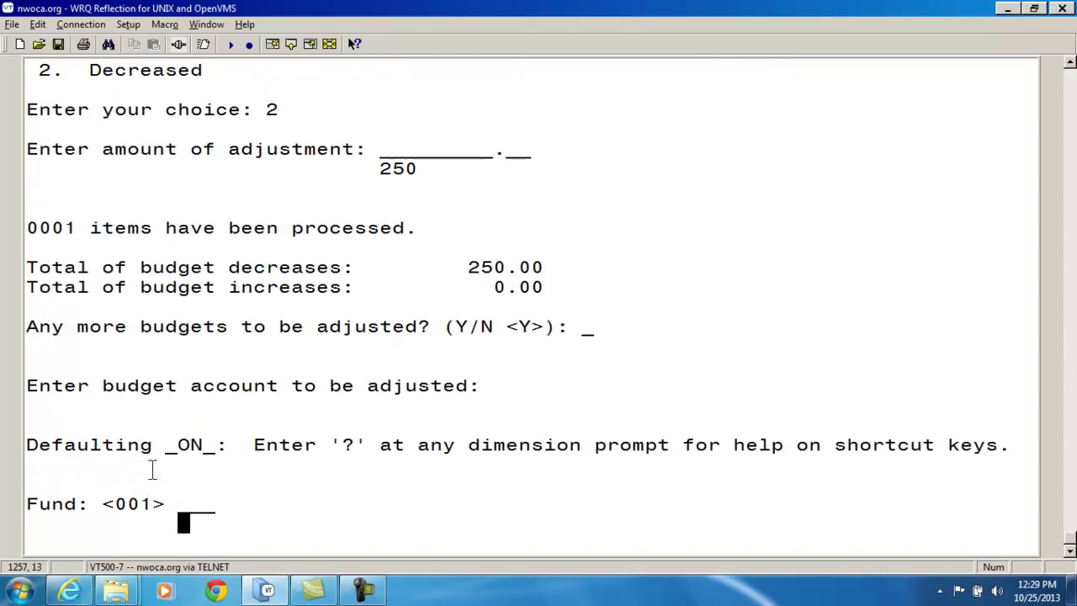
{"action": "key", "text": "Return"}
{"action": "key", "text": "Return"}
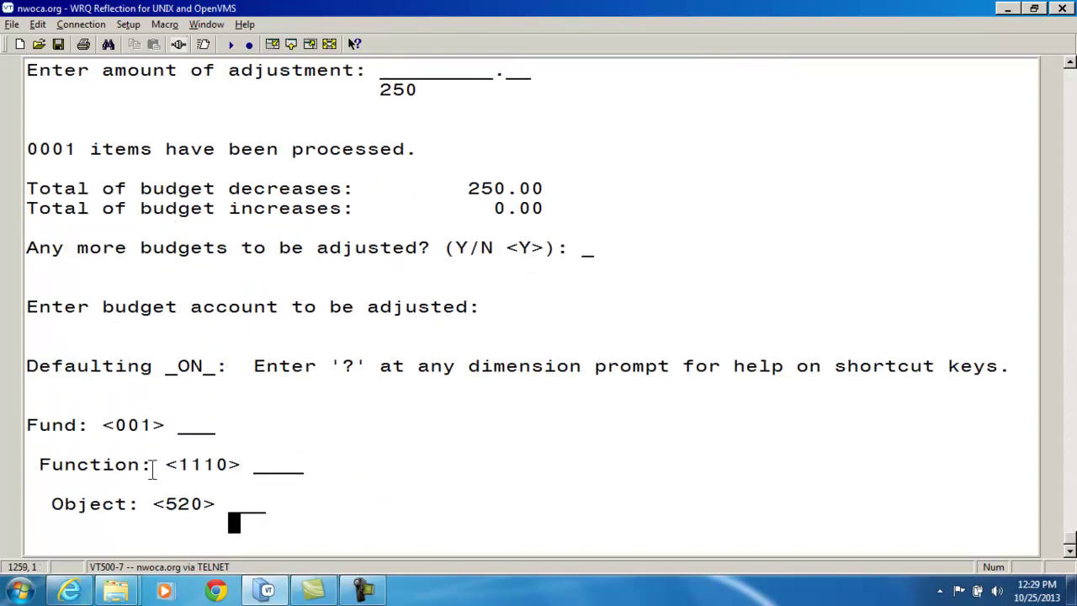
{"action": "key", "text": "Return"}
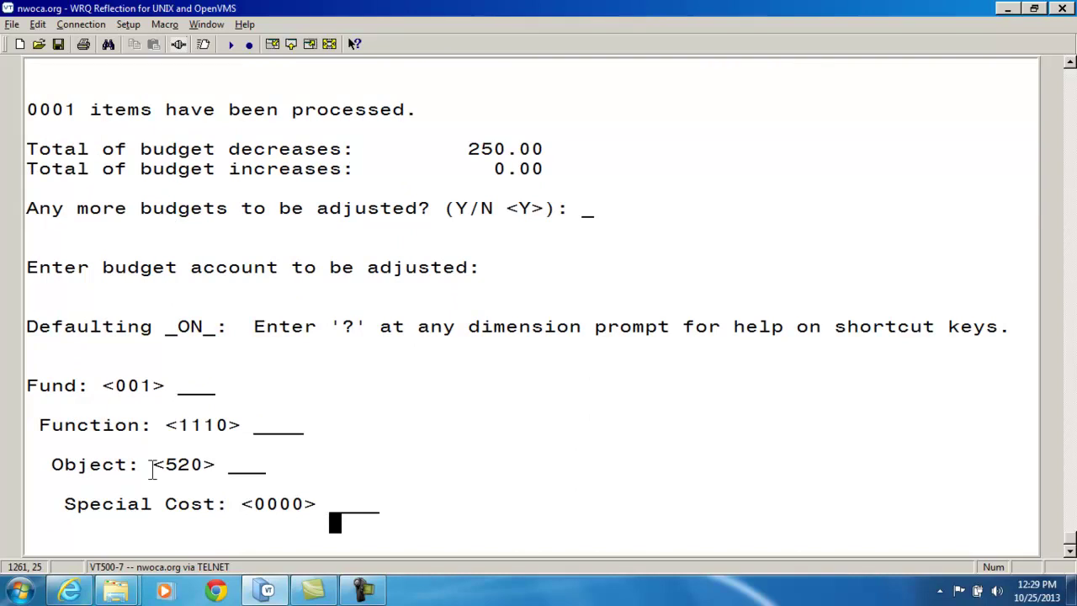
{"action": "key", "text": "Return"}
{"action": "key", "text": "Return"}
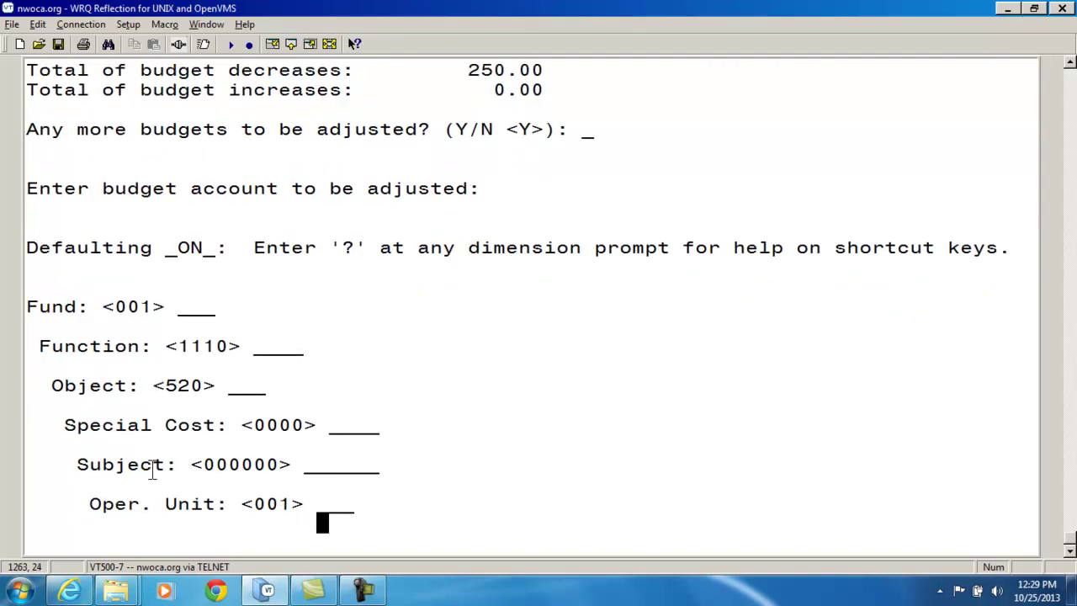
{"action": "key", "text": "Return"}
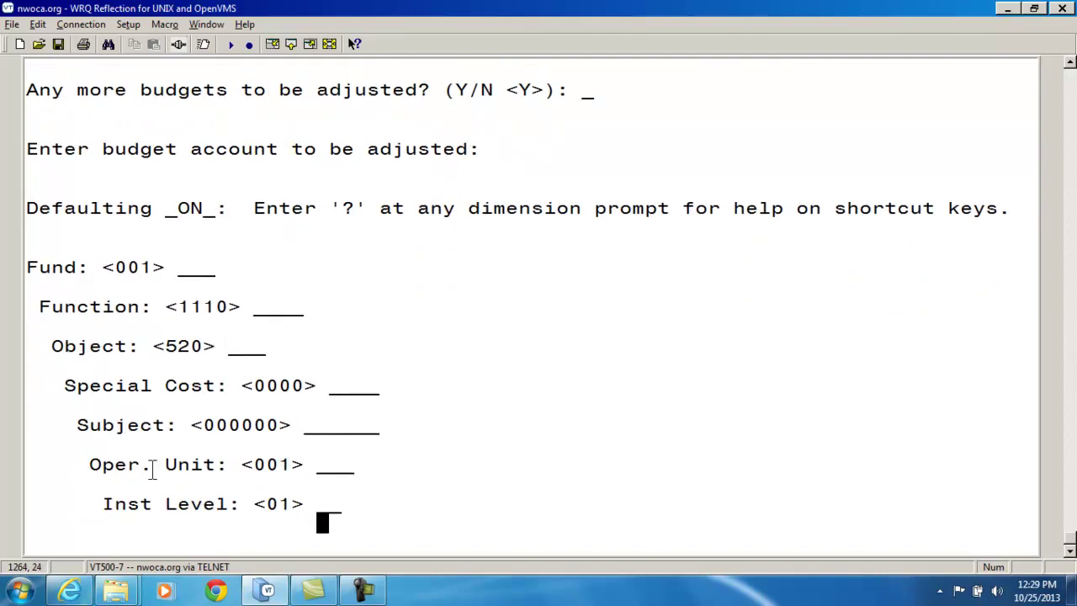
{"action": "type", "text": "03"}
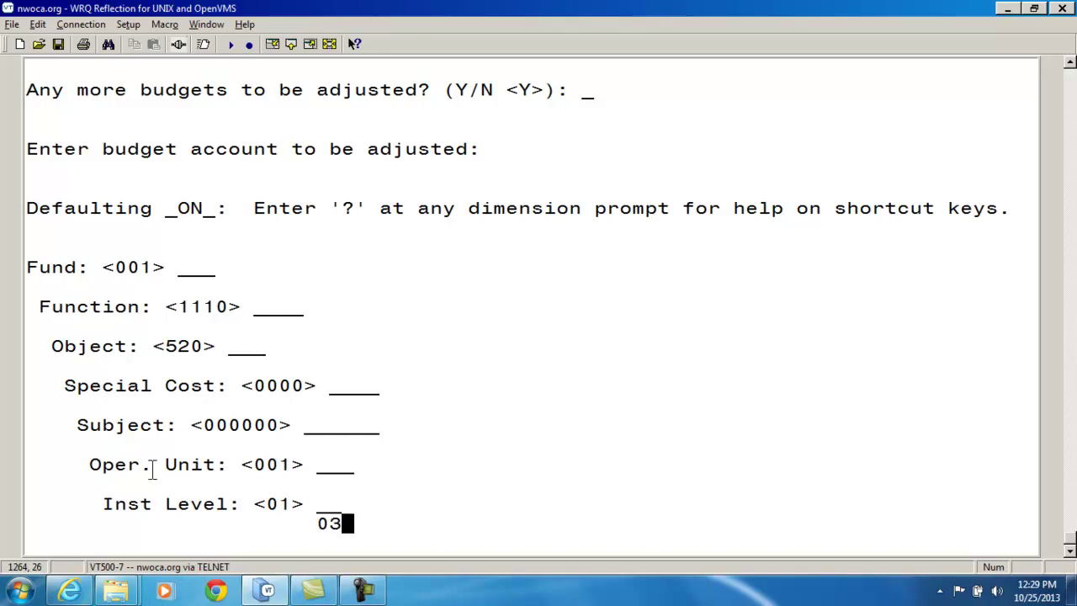
{"action": "key", "text": "Return"}
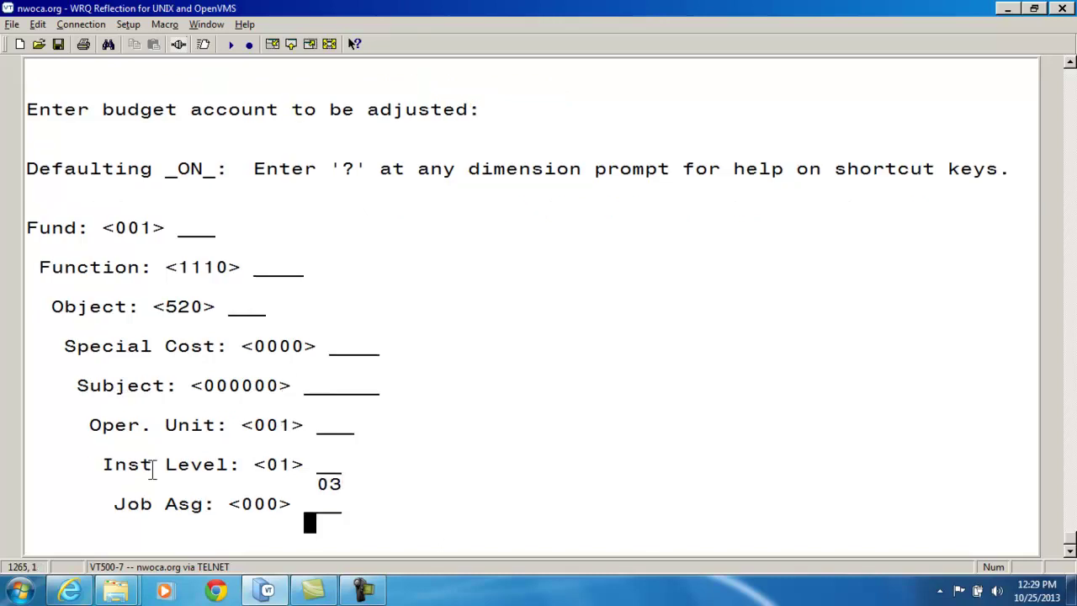
{"action": "key", "text": "Return"}
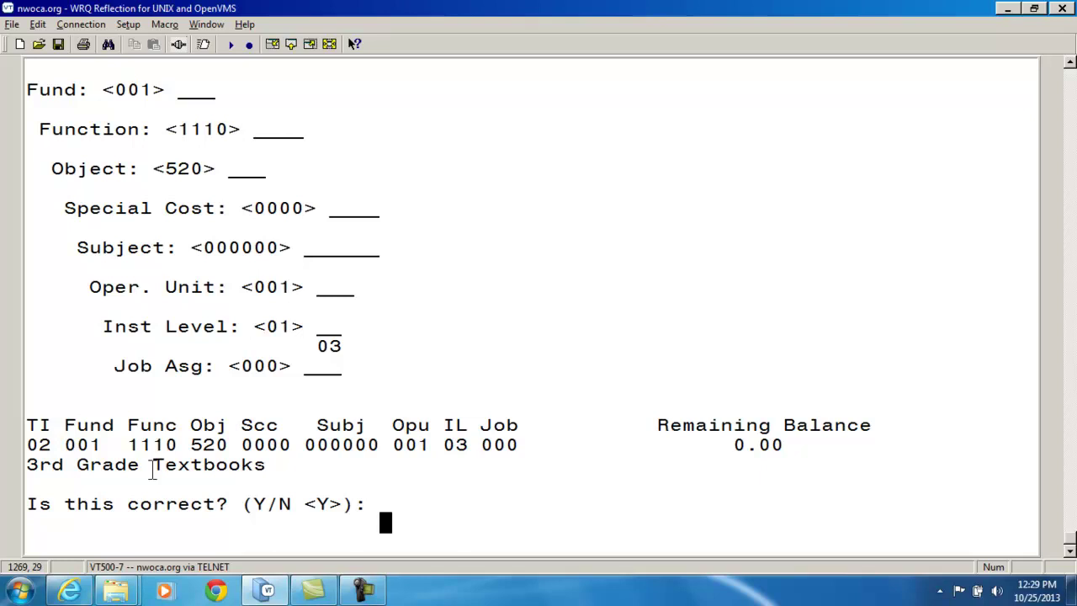
- Confirm the 3rd Grade Textbooks account and increase it by 250 (option 1)
{"action": "key", "text": "Return"}
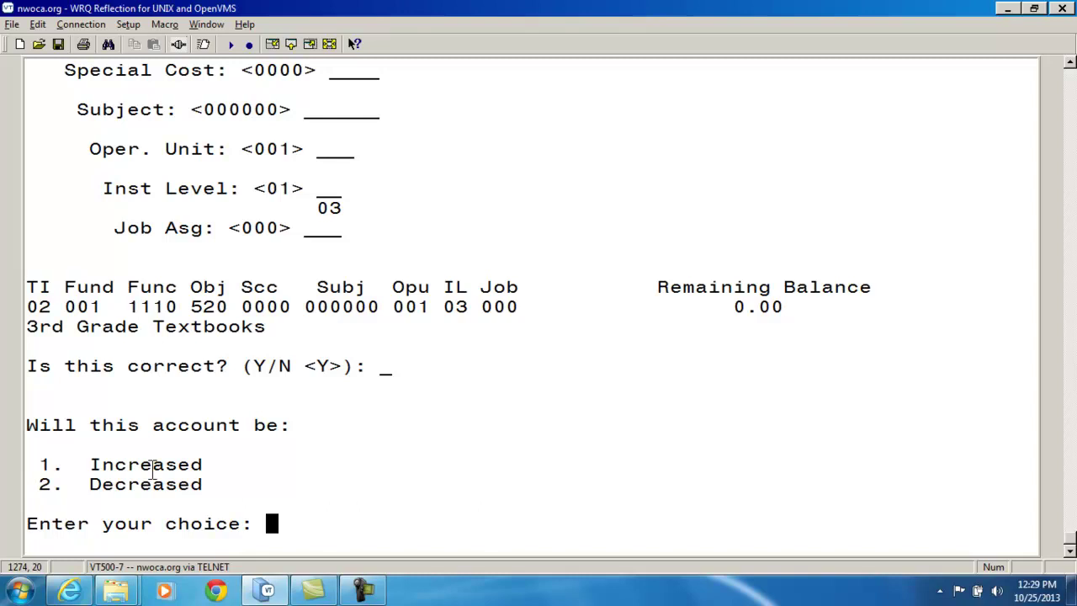
{"action": "type", "text": "1"}
{"action": "key", "text": "Return"}
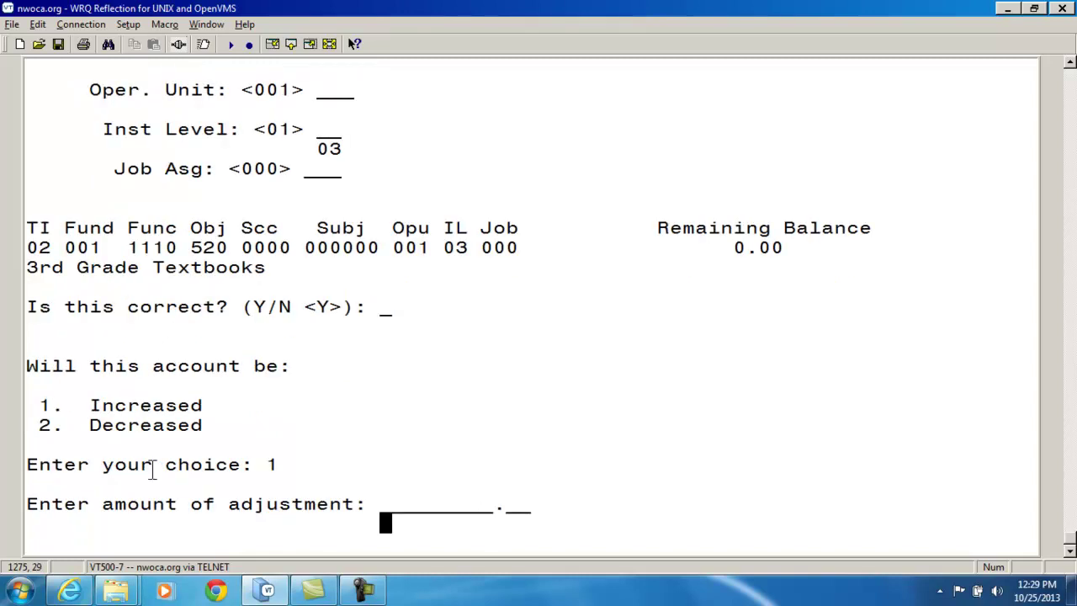
{"action": "type", "text": "250"}
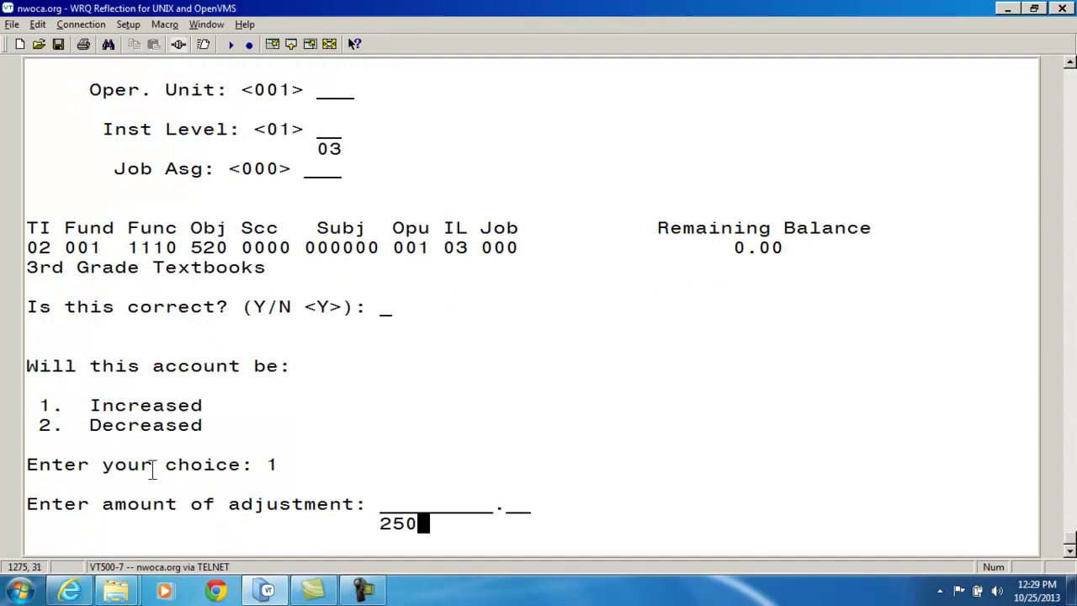
{"action": "key", "text": "Return"}
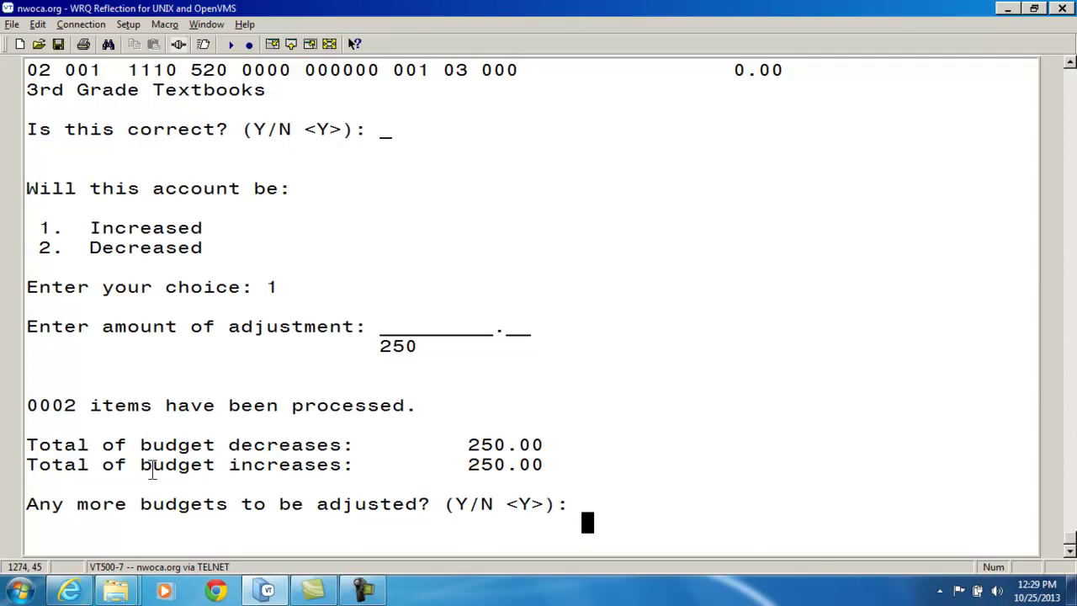
- Answer n to more budgets, confirm the 250.00 summary, and decline further transactions
{"action": "type", "text": "n"}
{"action": "key", "text": "Return"}
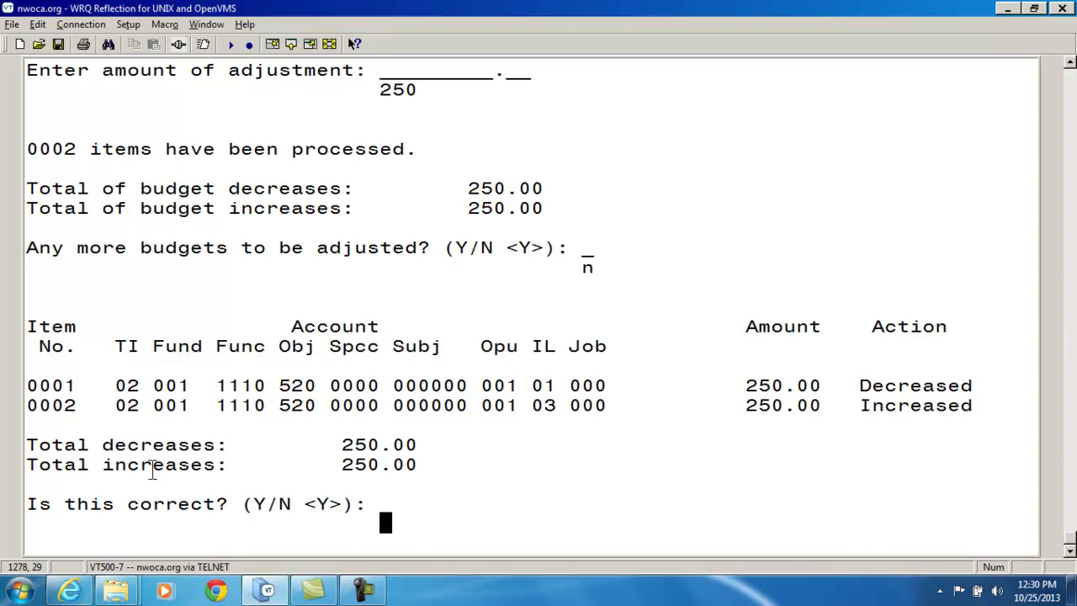
{"action": "key", "text": "Return"}
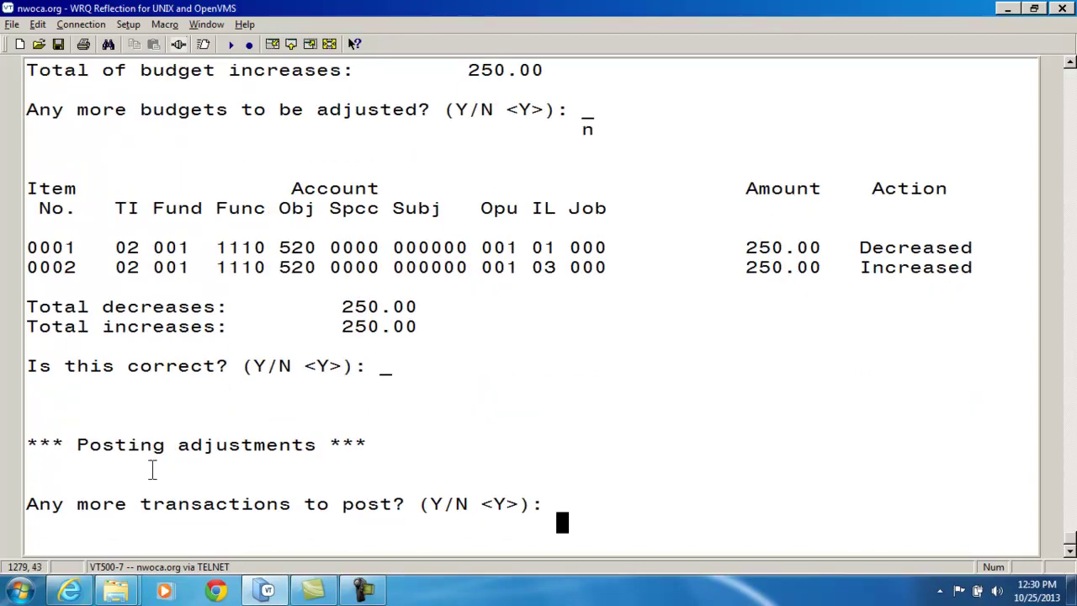
{"action": "type", "text": "n"}
{"action": "key", "text": "Return"}
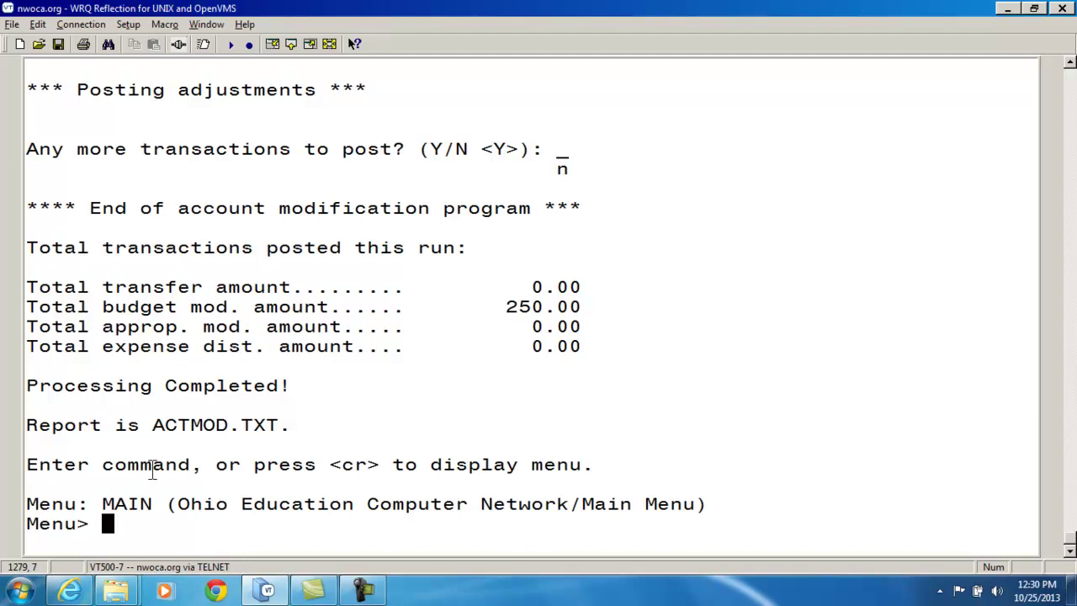
{"action": "type", "text": "view o:actmod.txt"}
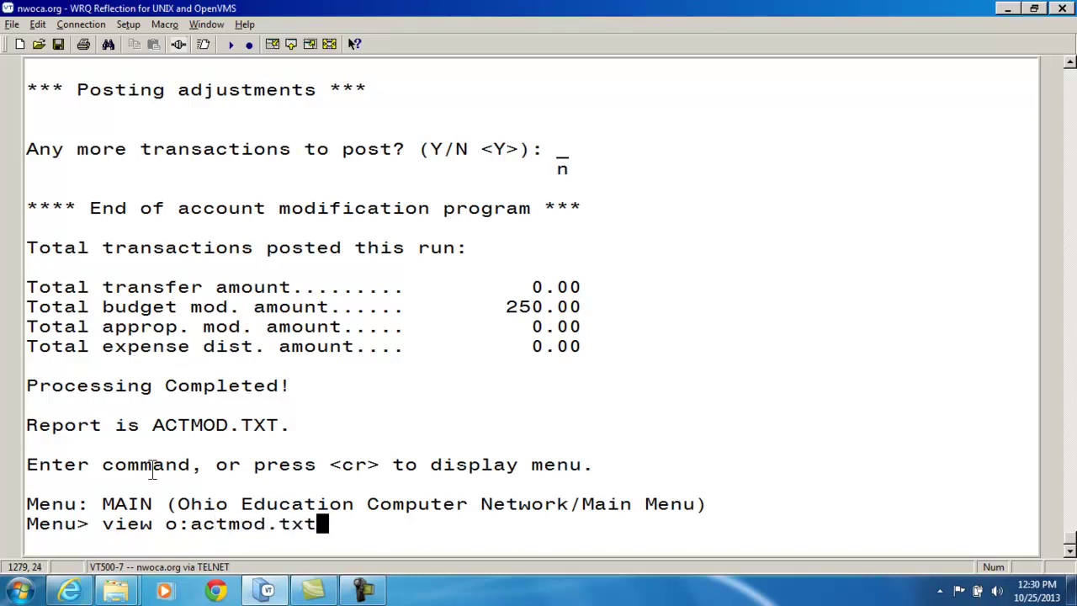
{"action": "key", "text": "Return"}
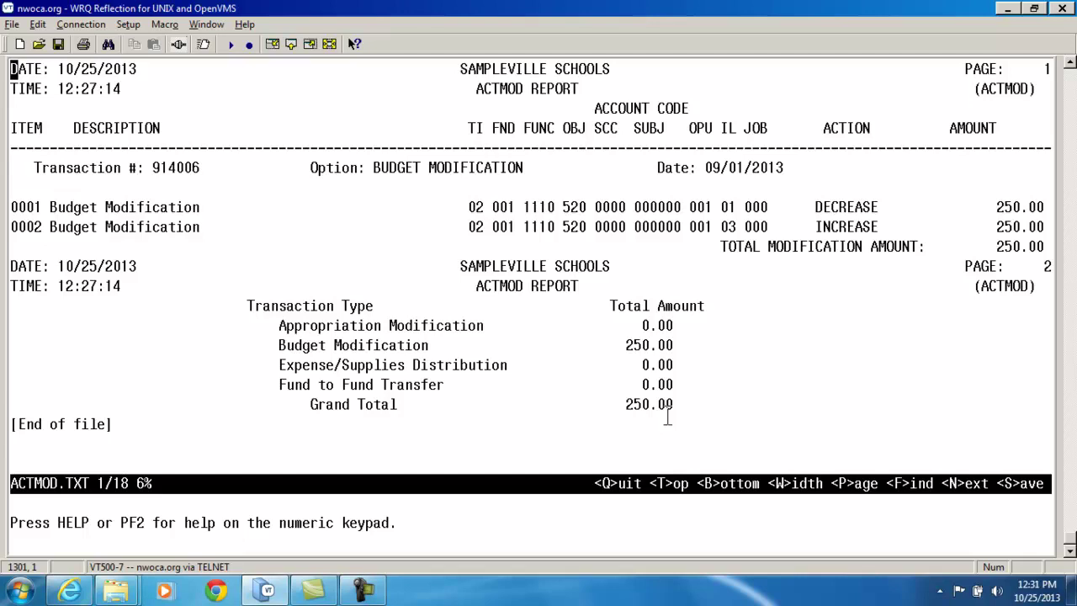
{"action": "key", "text": "q"}
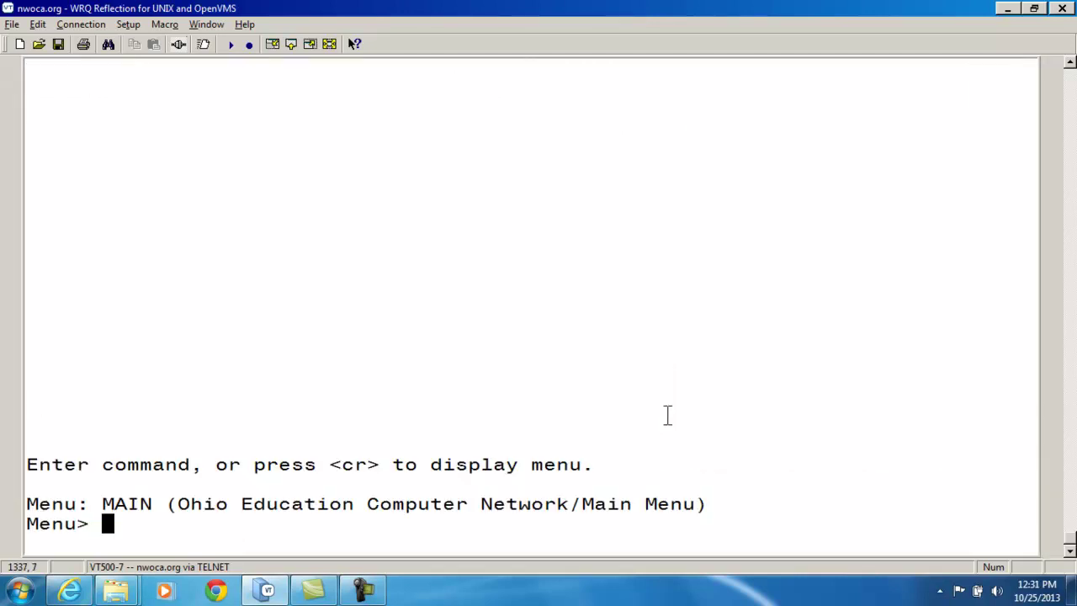
{"action": "key", "text": "alt+Tab"}
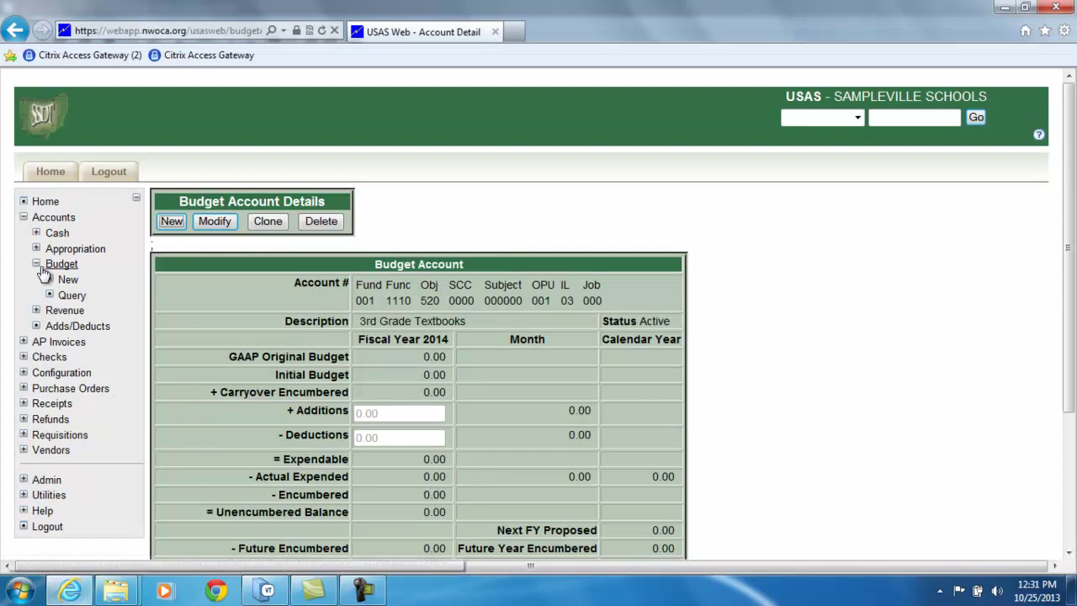
- Query IL 01 and open 1st Grade Textbooks, now showing 250.00 remaining of 500.00
{"action": "left_click", "coordinate": [83, 300]}
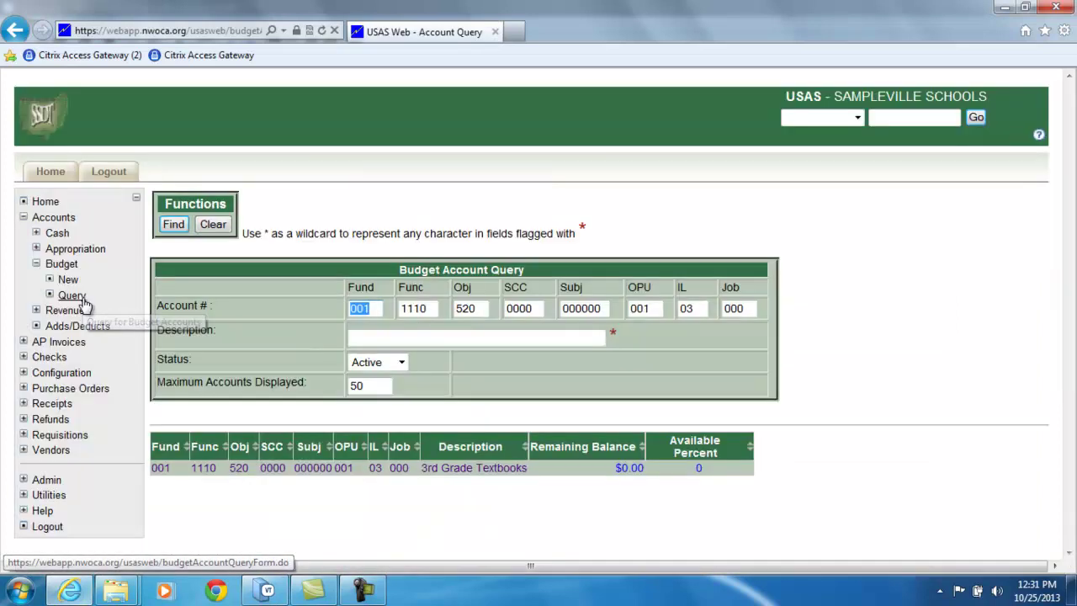
{"action": "left_click", "coordinate": [699, 306]}
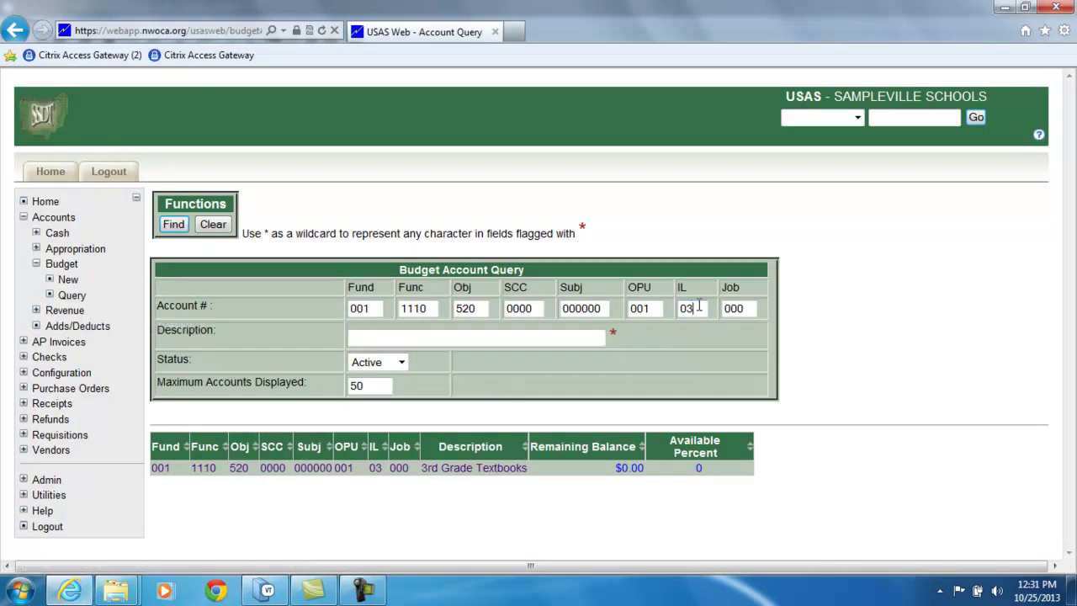
{"action": "key", "text": "BackSpace"}
{"action": "type", "text": "1"}
{"action": "key", "text": "Tab"}
{"action": "key", "text": "Return"}
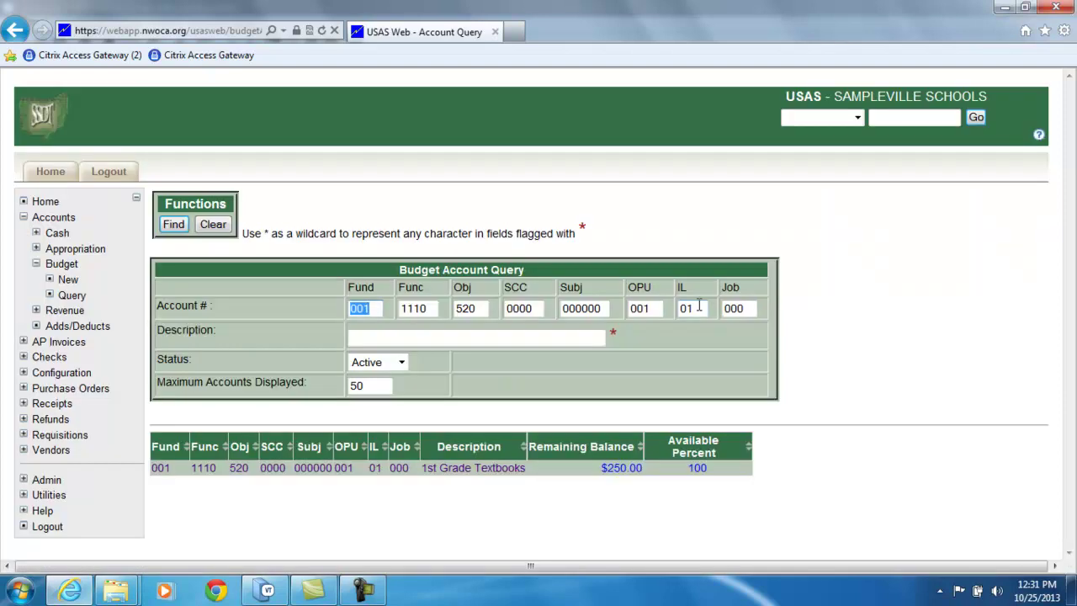
{"action": "left_click", "coordinate": [164, 471]}
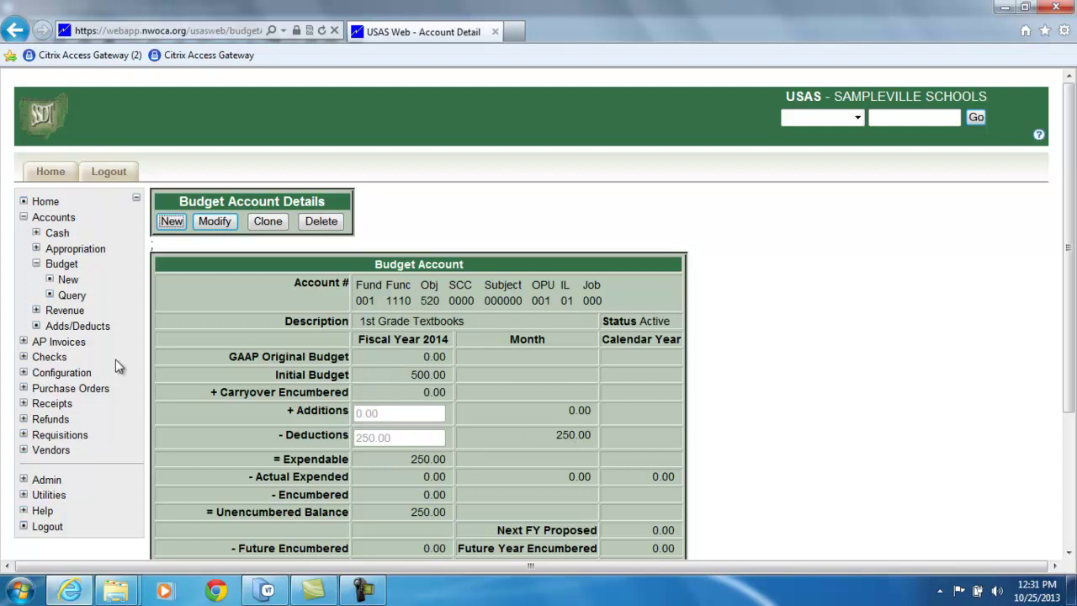
- Query budget accounts with instruction level 03 and open the 3rd Grade Textbooks account showing the 250.00 addition
{"action": "left_click", "coordinate": [73, 296]}
{"action": "left_click", "coordinate": [695, 309]}
{"action": "key", "text": "BackSpace"}
{"action": "type", "text": "3"}
{"action": "key", "text": "Tab"}
{"action": "key", "text": "Return"}
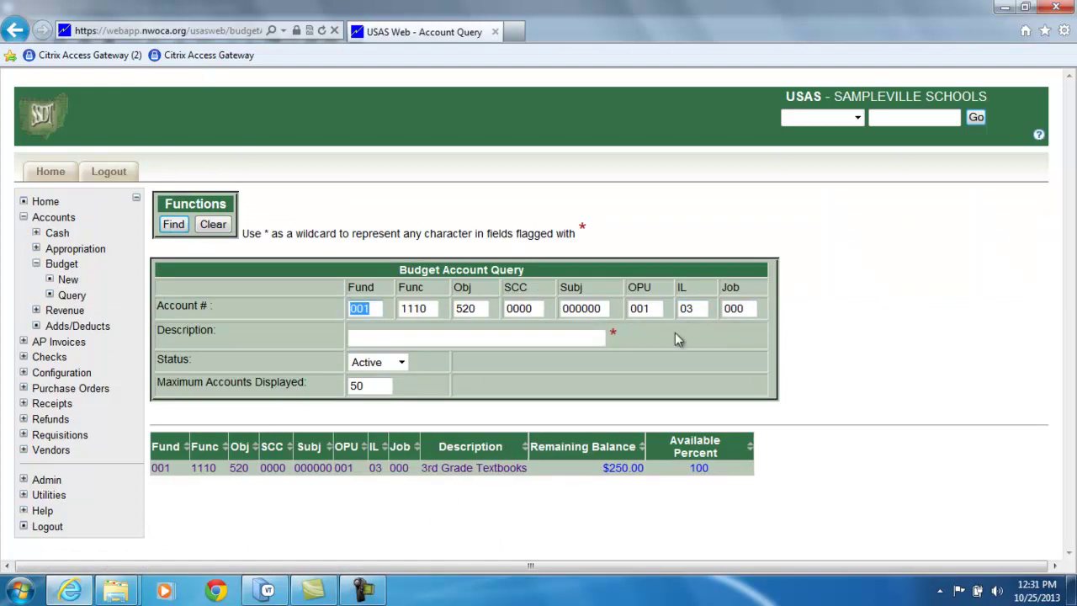
{"action": "left_click", "coordinate": [168, 472]}
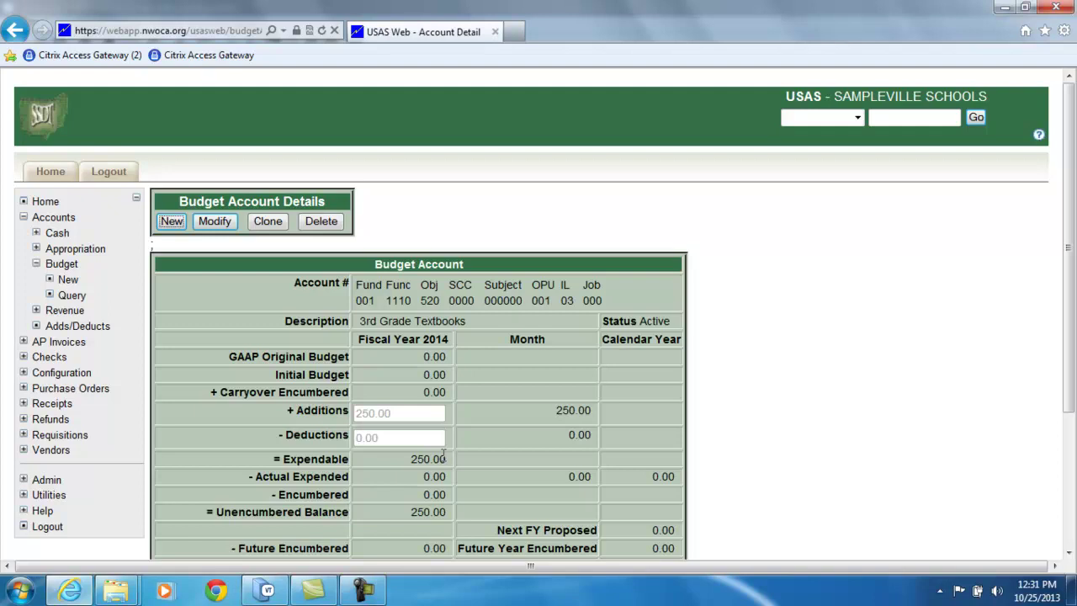
{"action": "key", "text": "alt+Tab"}
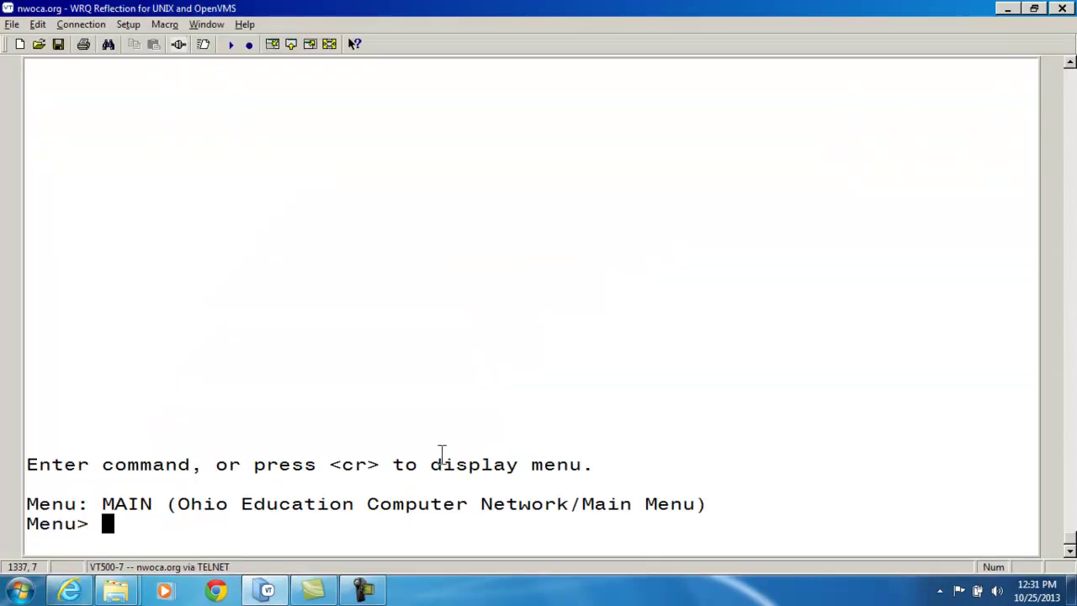
- Run the RECLED receipt transaction report program from the Menu> prompt
{"action": "type", "text": "recled"}
{"action": "key", "text": "Return"}
{"action": "key", "text": "Return"}
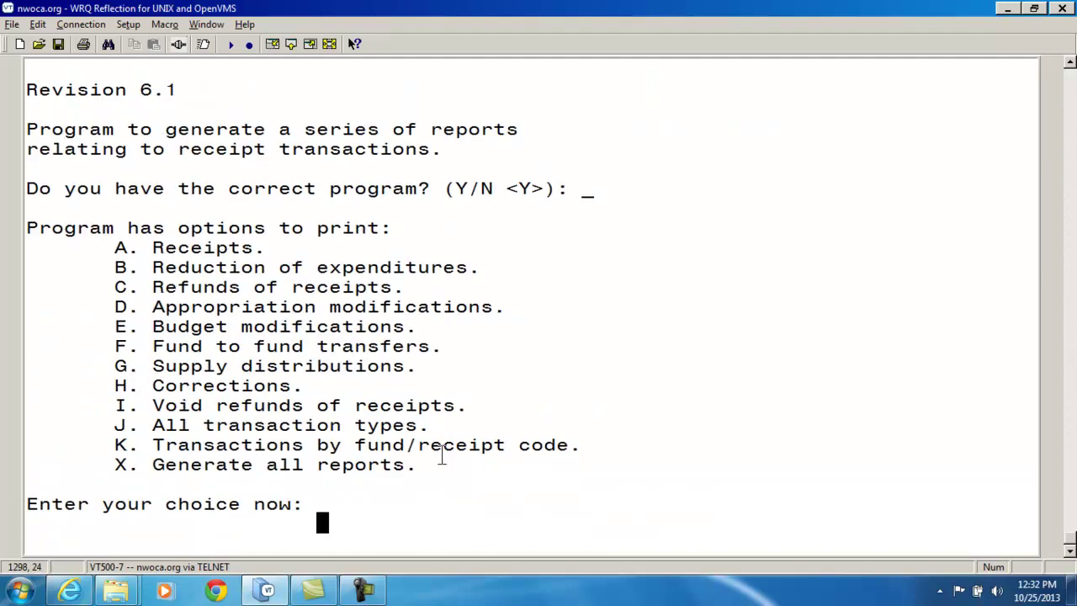